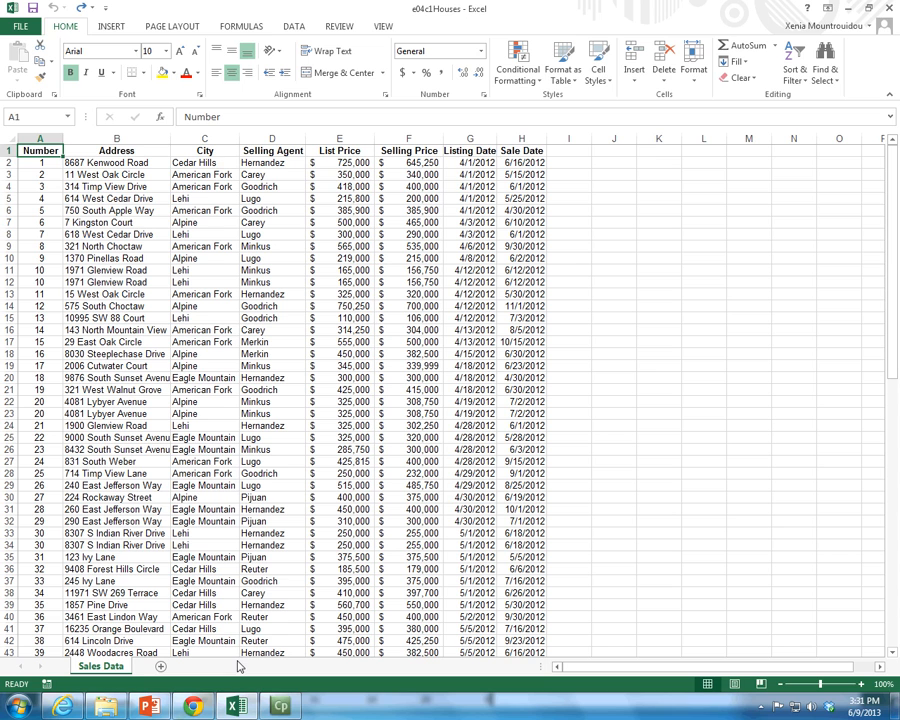
Step: Close the open Google Chrome window
mouse_move(205, 705)
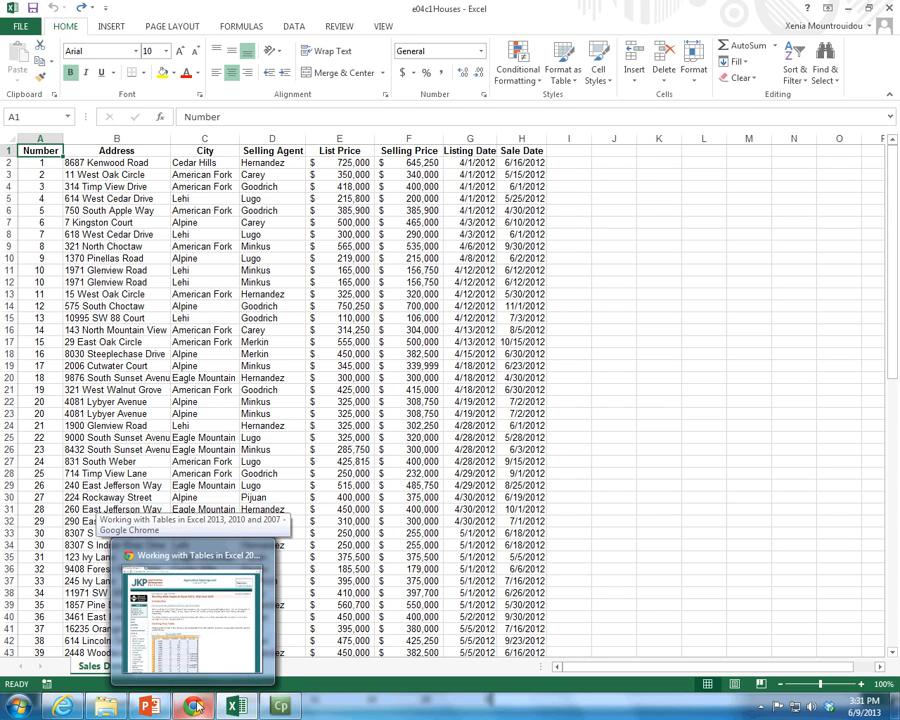
right_click(205, 705)
left_click(175, 675)
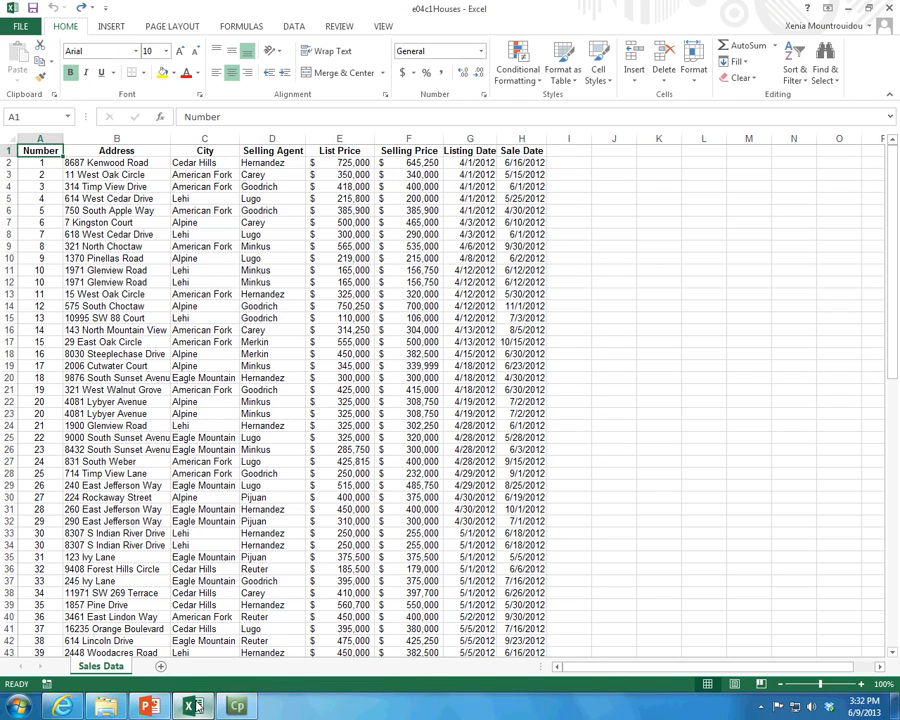
Step: Check the Excel course folder in Internet Explorer and return to the e04c1Houses workbook
mouse_move(72, 712)
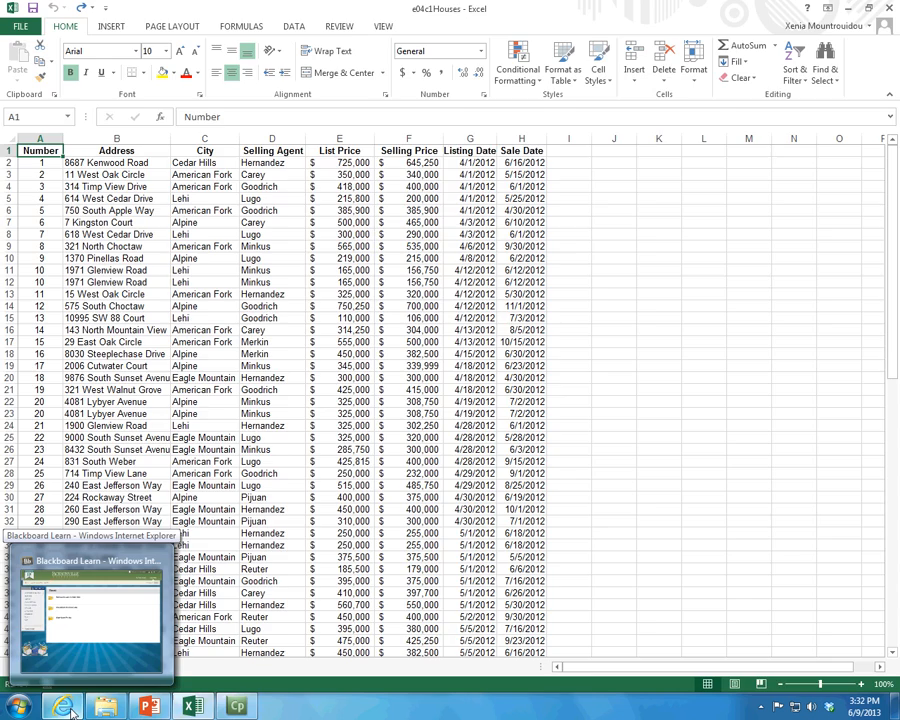
left_click(72, 710)
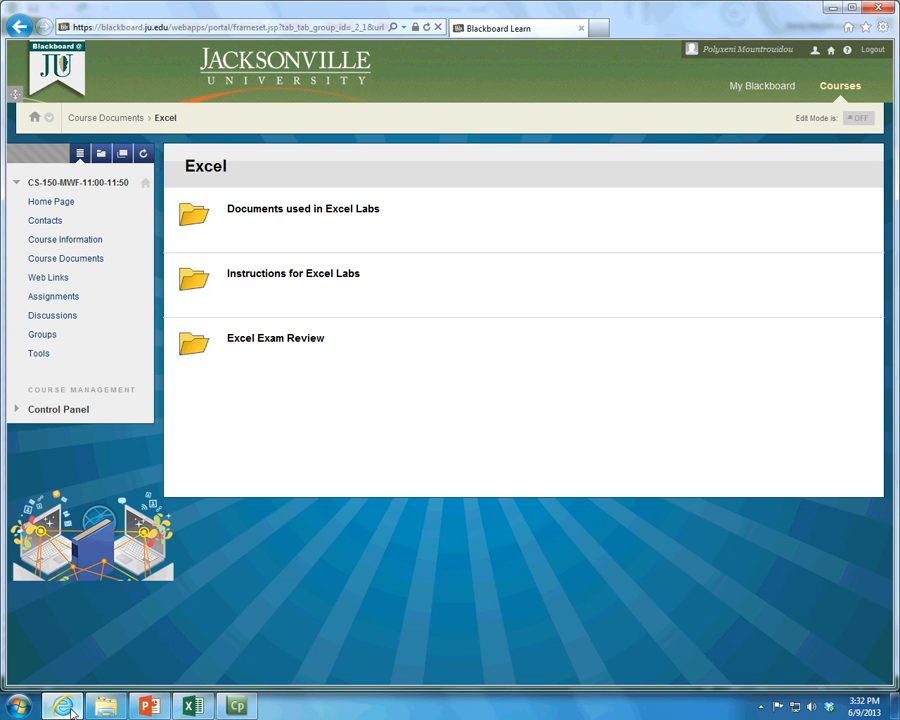
left_click(193, 706)
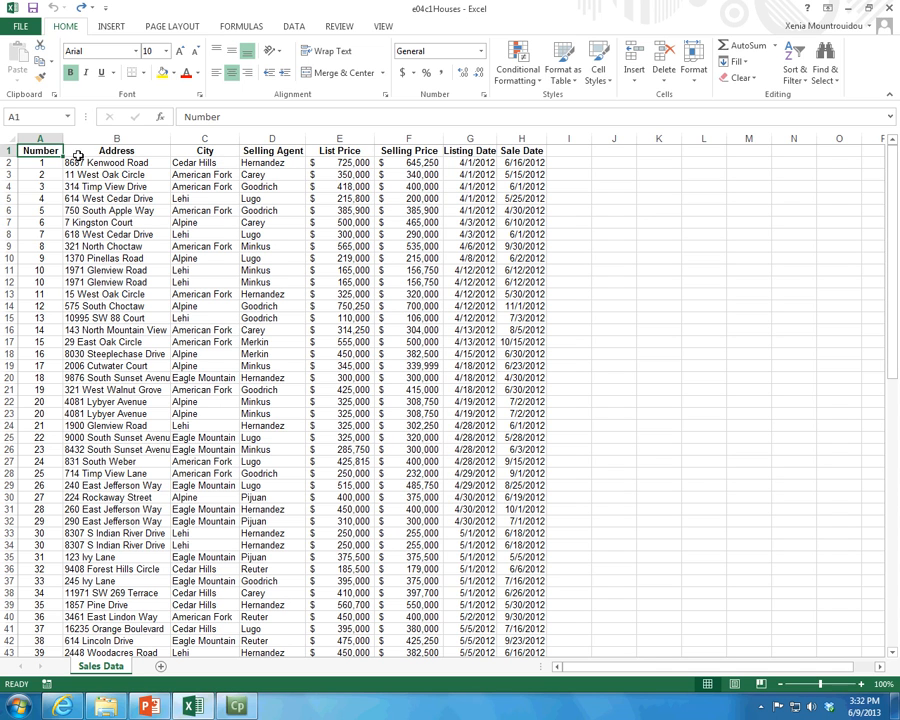
Step: Review the Freeze Panes options for the Sales Data sheet without applying any
left_click(339, 26)
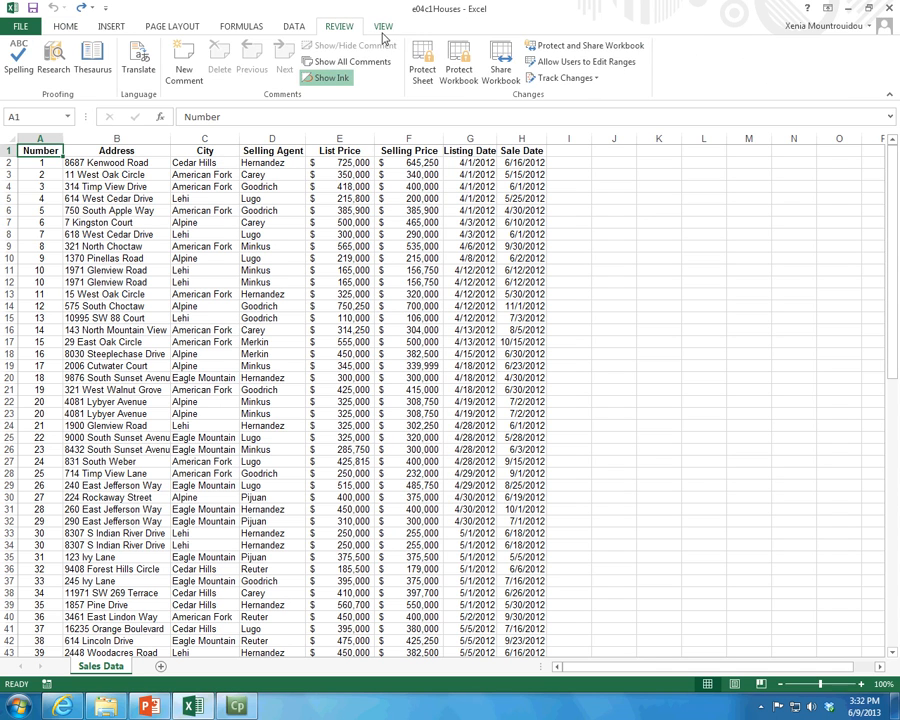
left_click(383, 28)
left_click(458, 66)
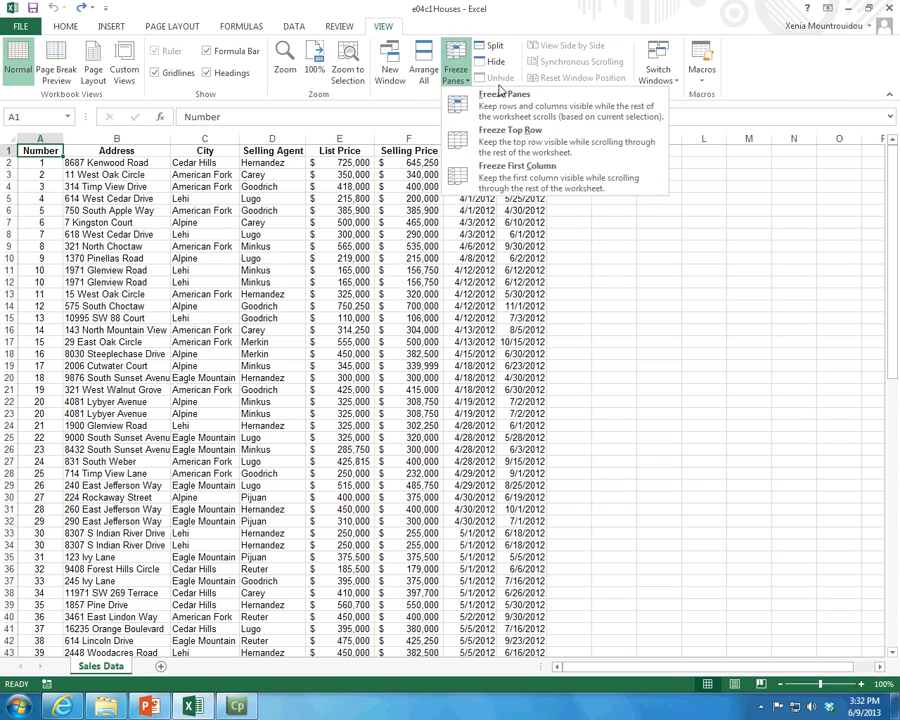
left_click(355, 220)
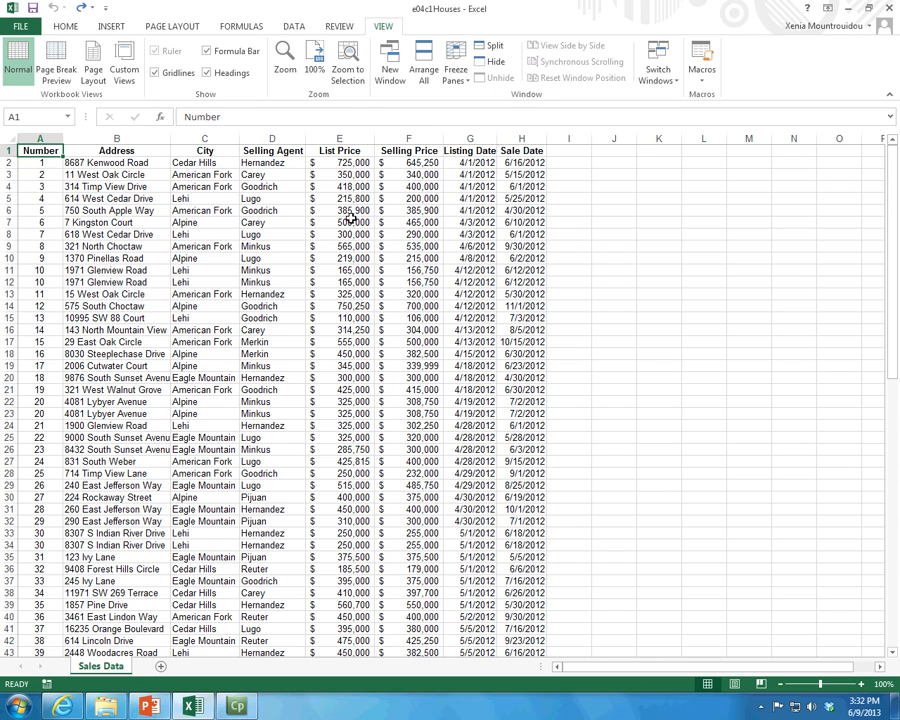
Step: Switch to Internet Explorer and look through the Documents used in Excel Labs folder under Excel in Course Documents
left_click(60, 704)
left_click(58, 262)
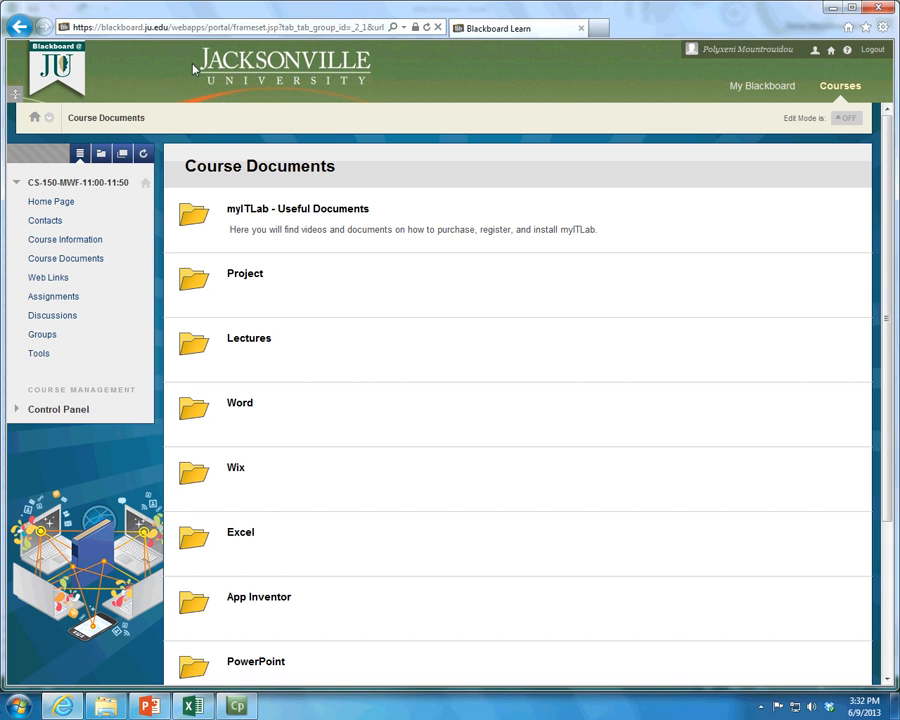
left_click(242, 531)
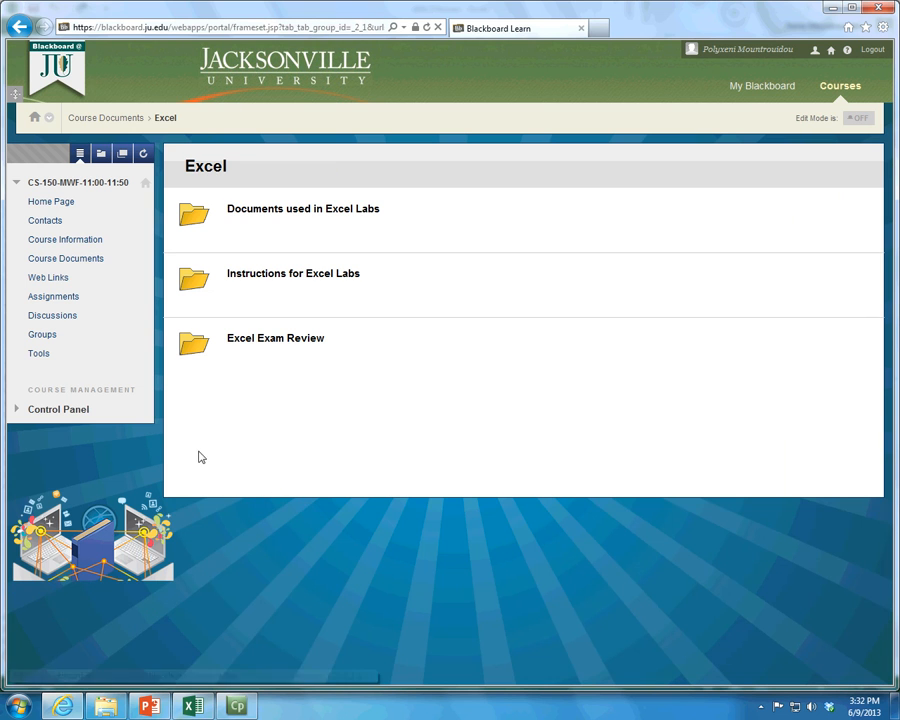
left_click(275, 210)
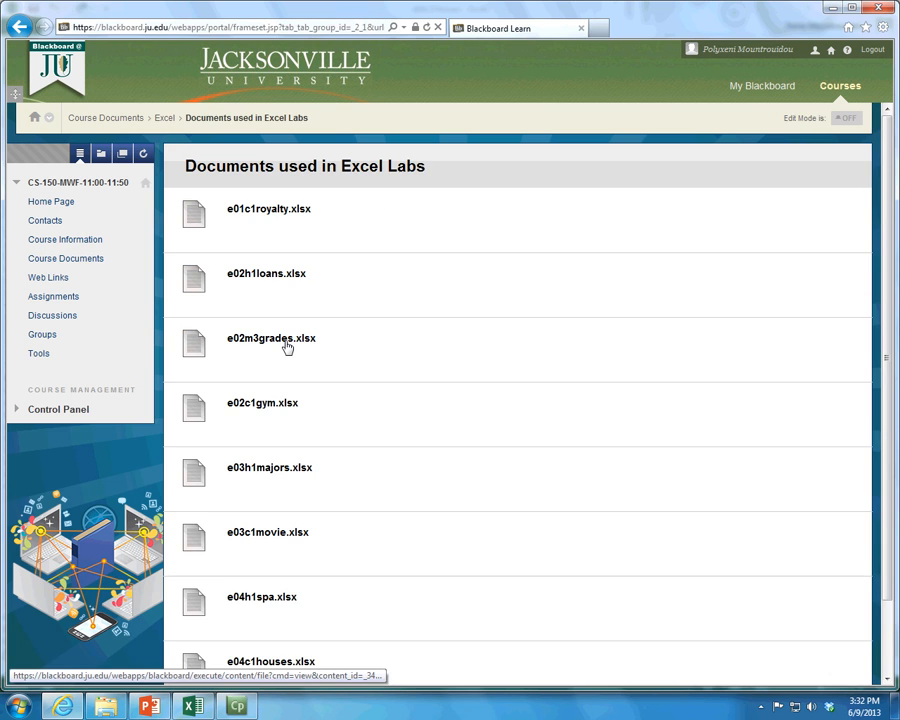
scroll(286, 346, "down", 1)
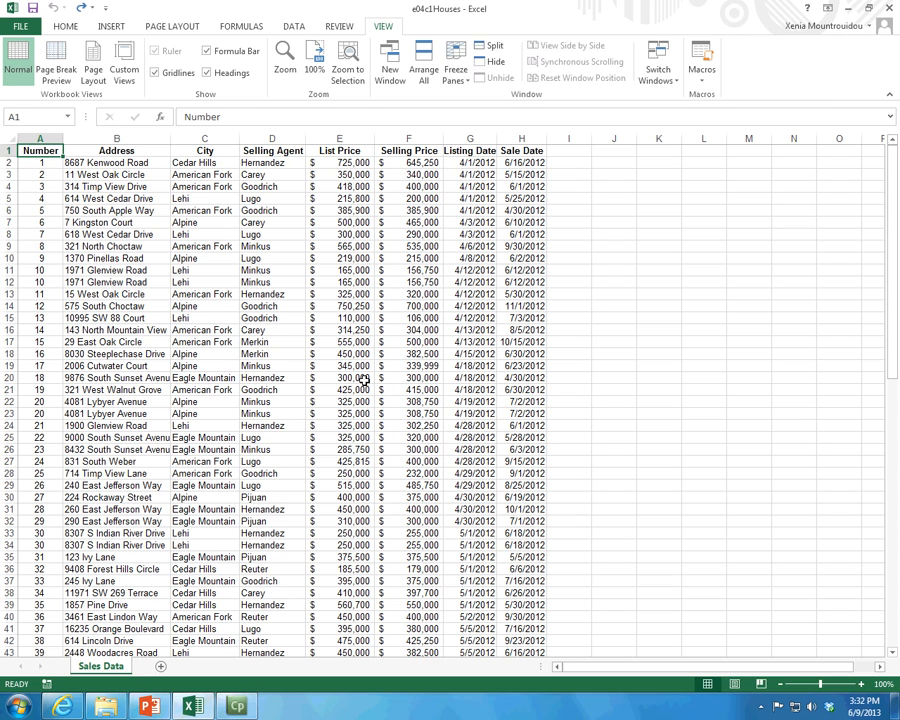
Step: Convert the sales data in A1:H90 into a table with headers
left_click(109, 26)
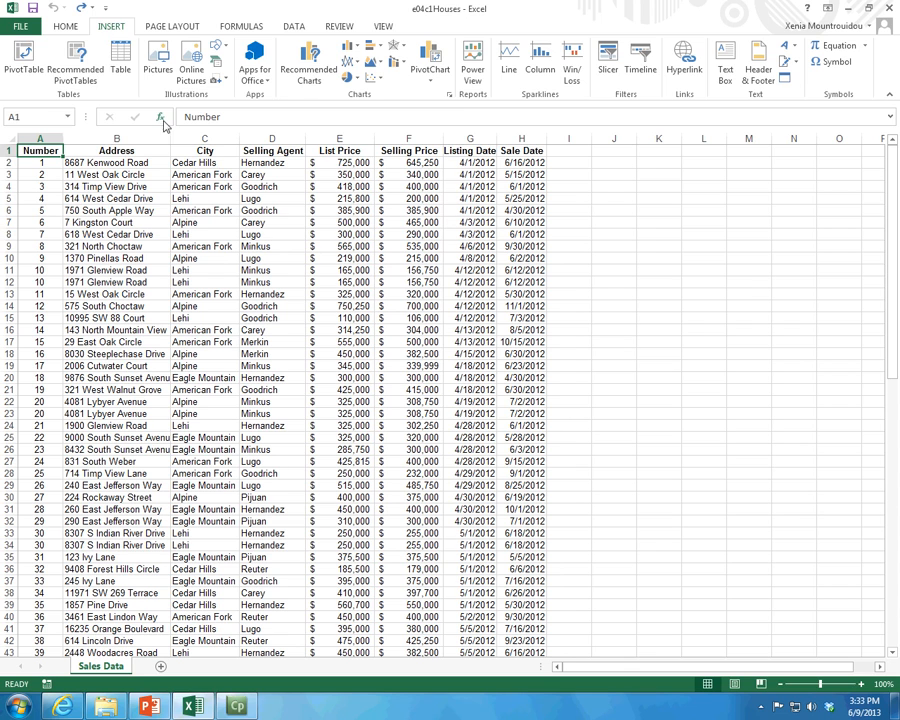
left_click(122, 68)
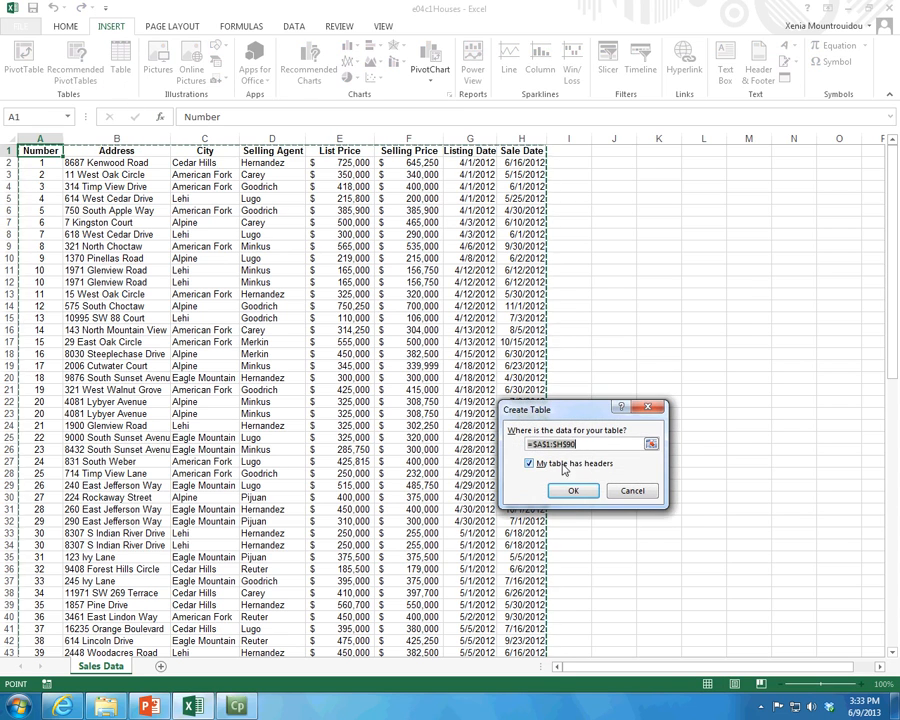
left_click(576, 491)
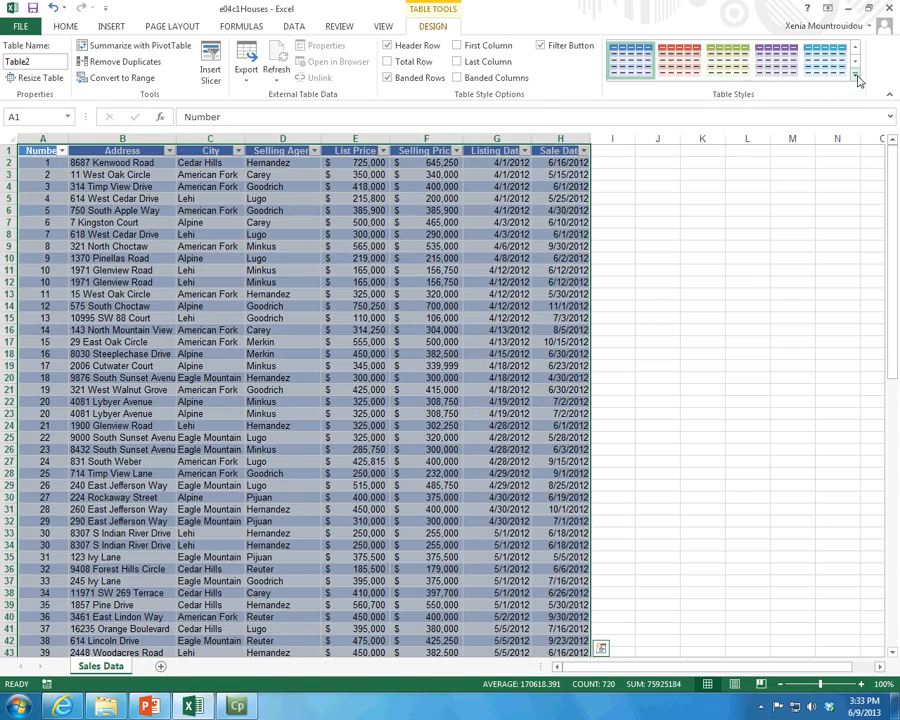
Step: Apply the orange banded style from the first row of Medium table styles to the sales table
left_click(855, 75)
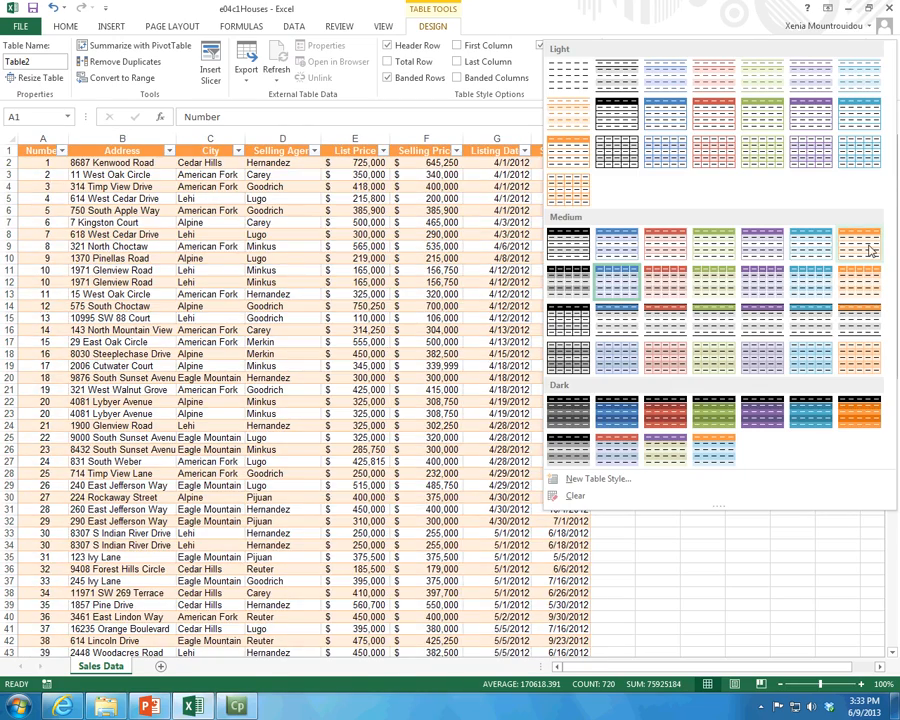
left_click(840, 237)
left_click(497, 222)
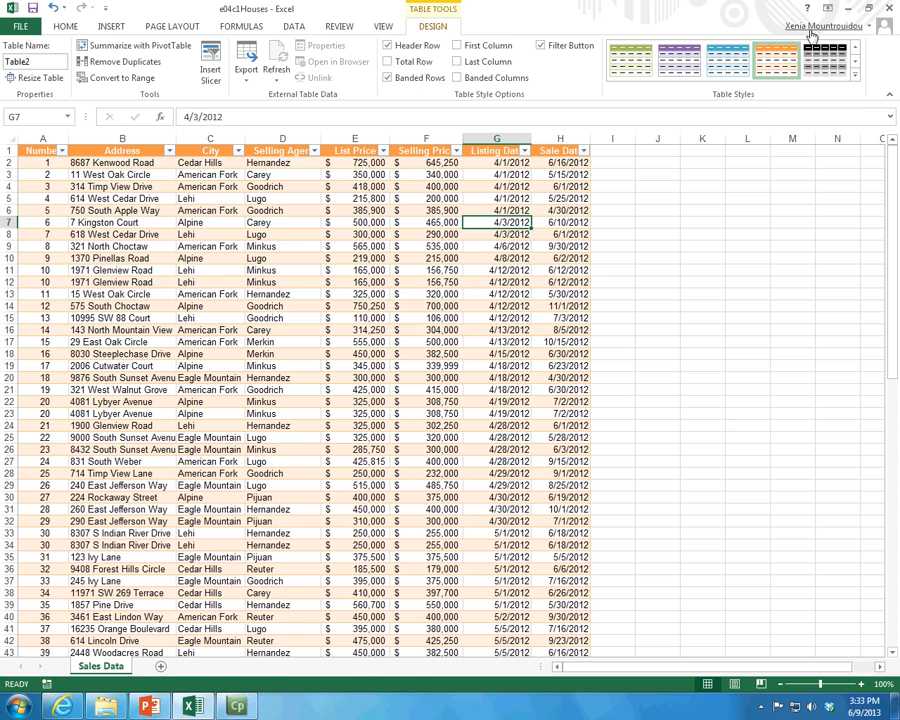
left_click(676, 64)
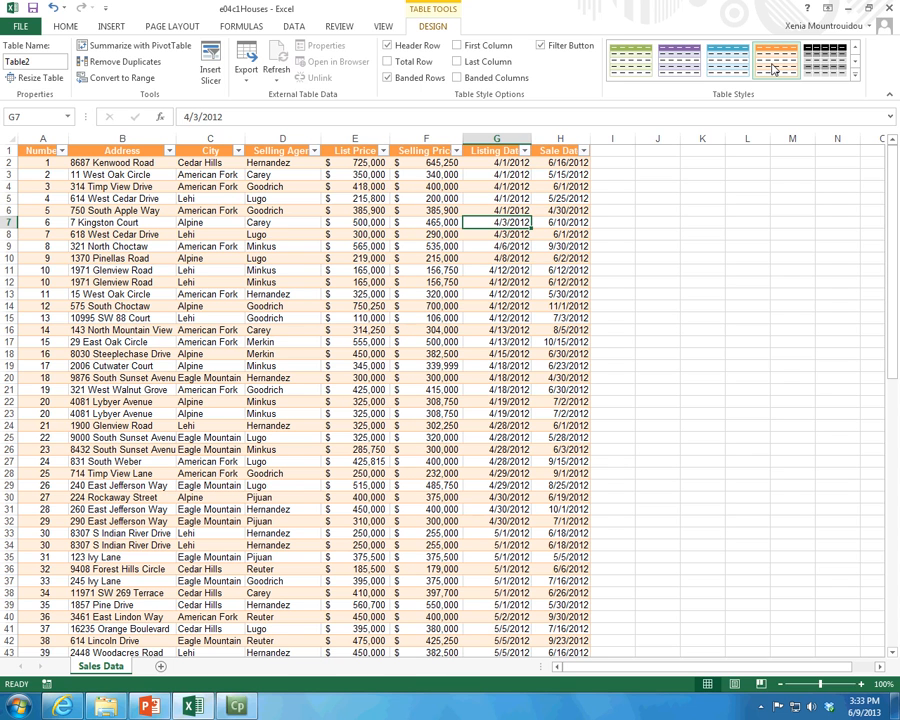
left_click(773, 68)
Step: Look at the sort and filter options for the Number and Address columns
left_click(61, 150)
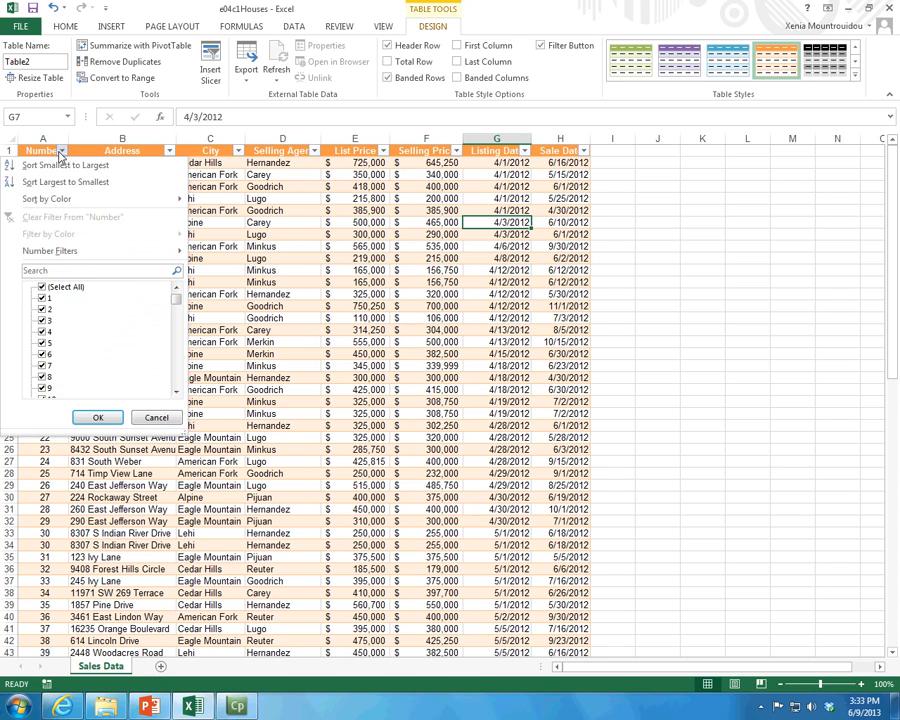
left_click(169, 151)
left_click(169, 151)
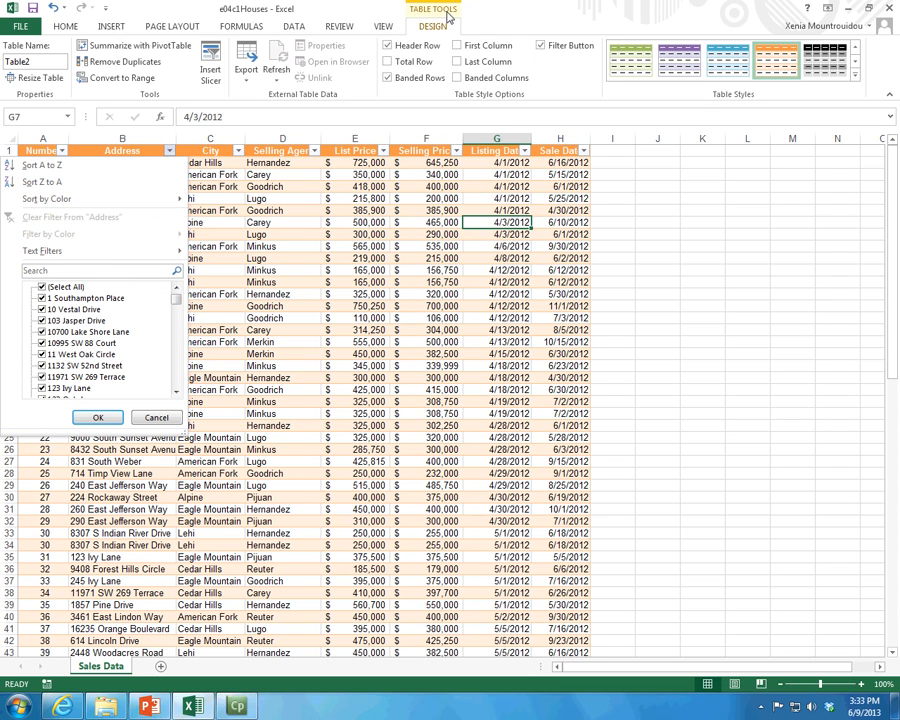
Step: Turn the table's header row off and back on
left_click(388, 46)
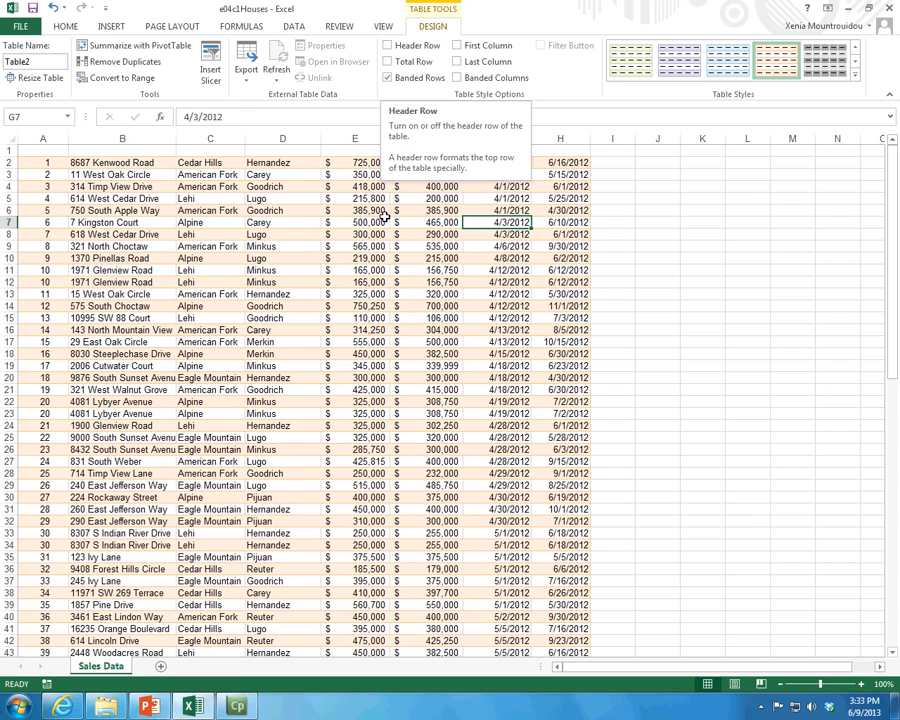
left_click(387, 46)
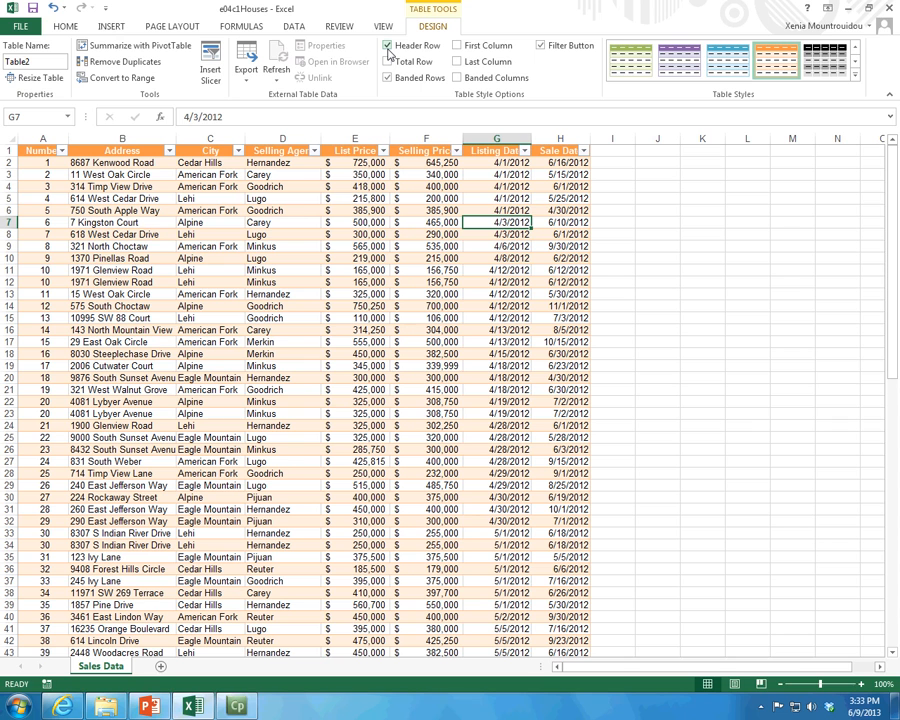
Step: Sort the sales table by List Price from smallest to largest
left_click(62, 151)
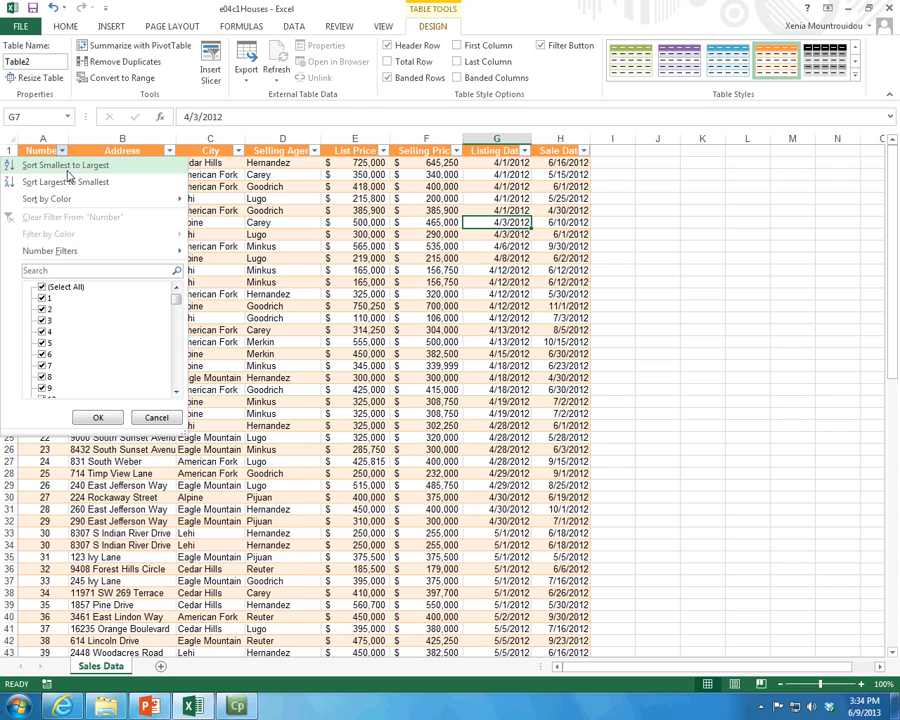
left_click(306, 178)
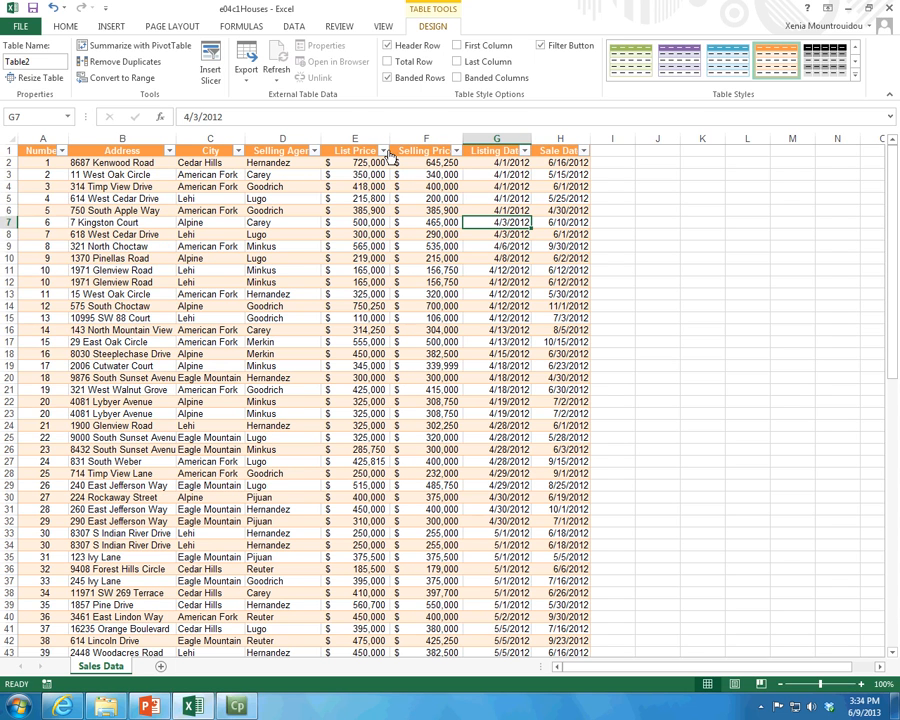
left_click(383, 150)
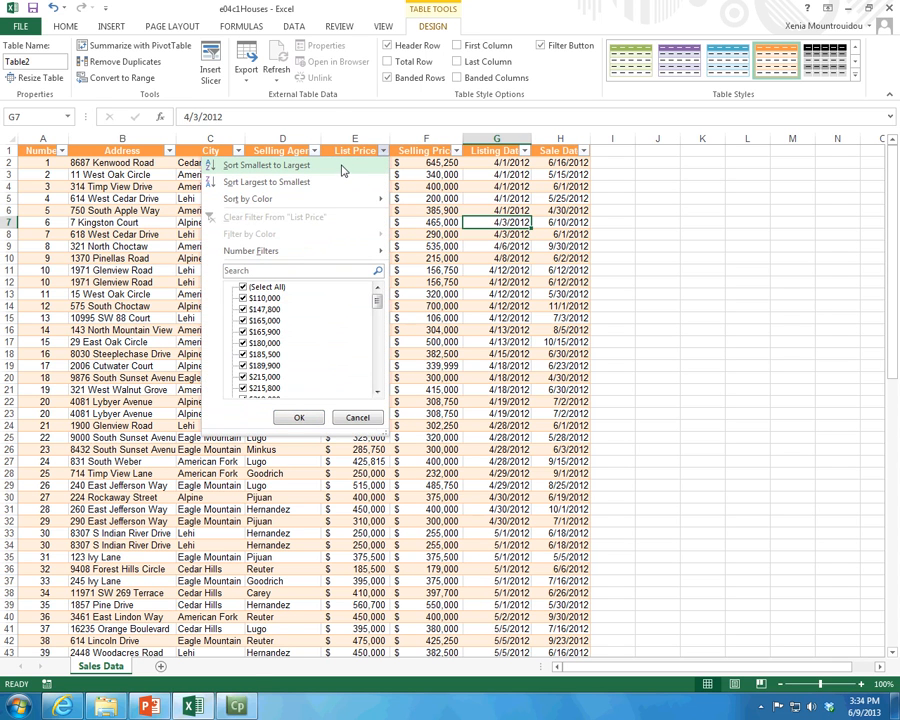
left_click(341, 166)
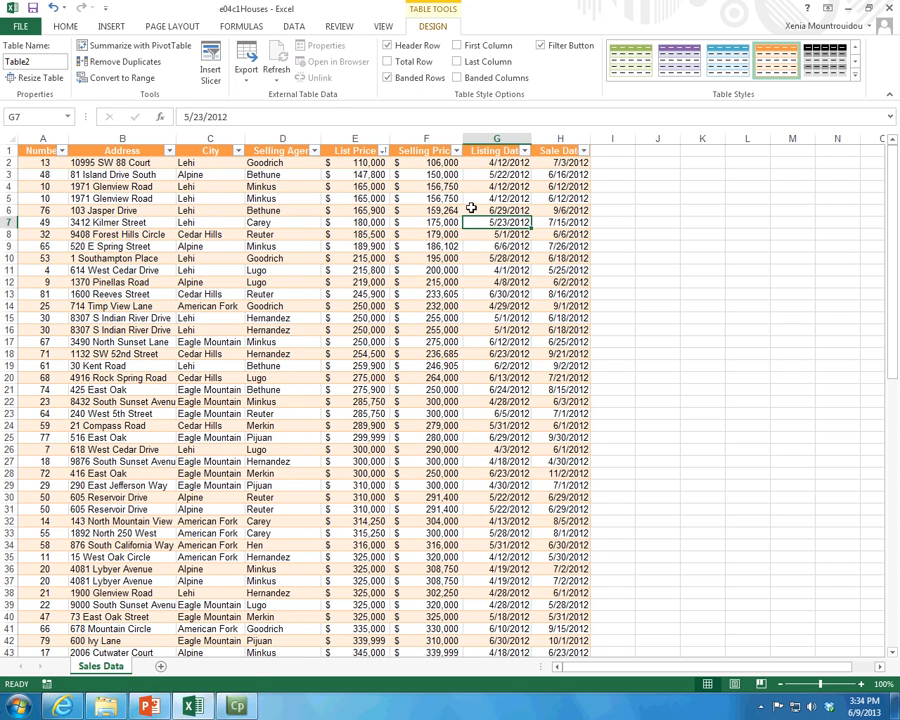
Step: Sort the table by List Price from largest to smallest, and undo that sort
left_click(383, 150)
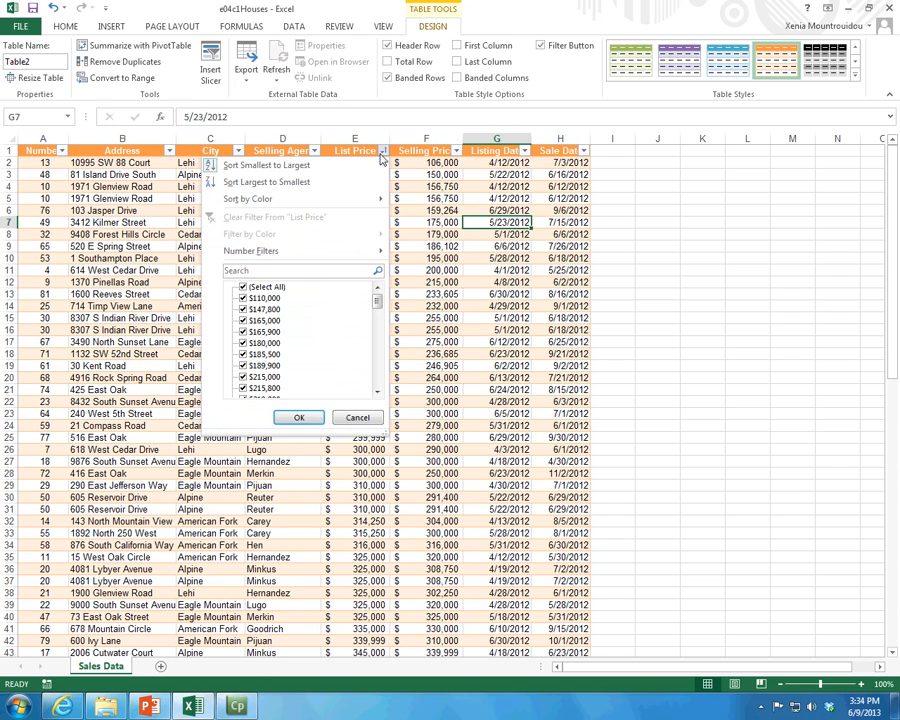
mouse_move(320, 205)
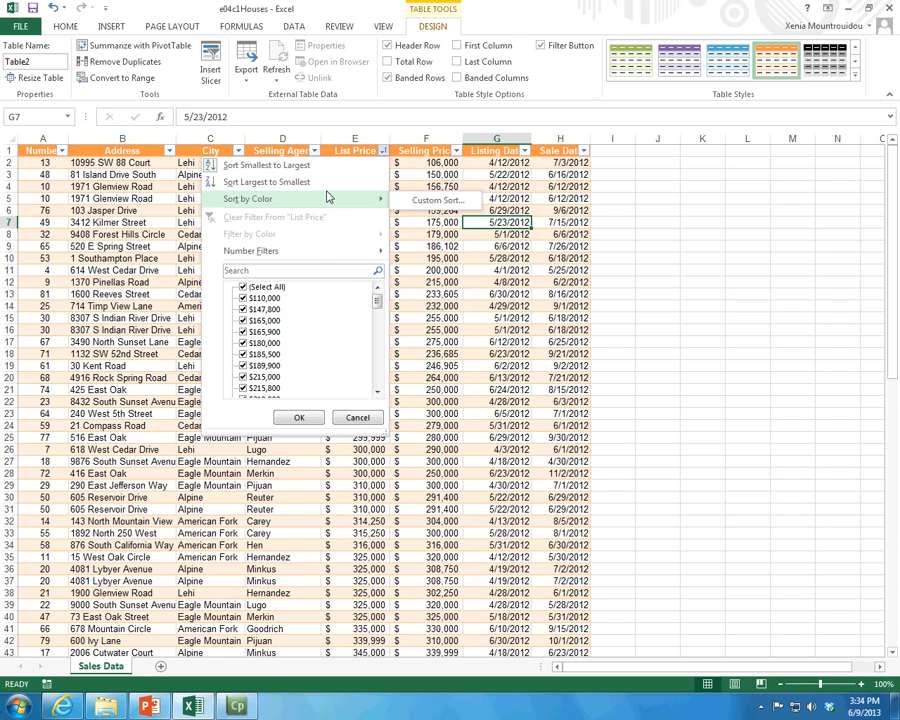
left_click(325, 182)
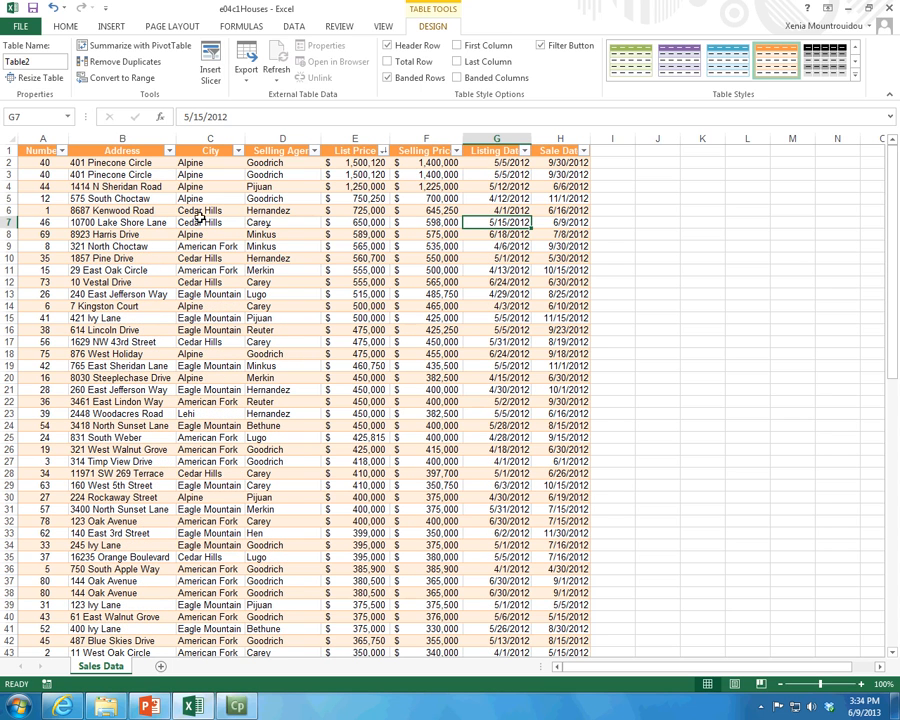
left_click(54, 8)
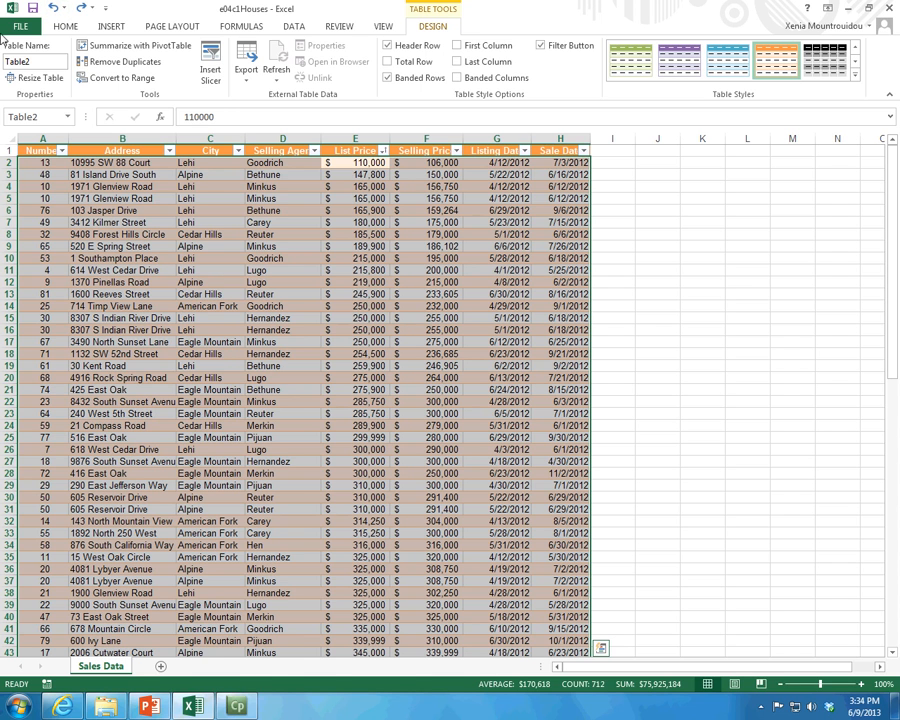
left_click(295, 292)
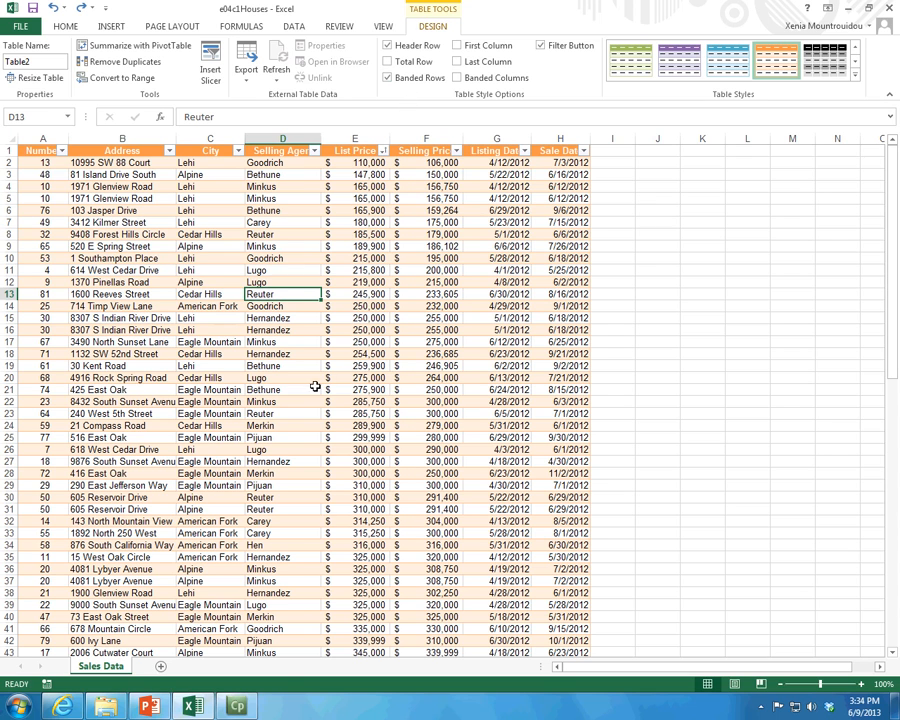
Step: Examine the table headings while browsing lower rows, and bring up the data sorting and filtering commands
scroll(336, 241, "down", 5)
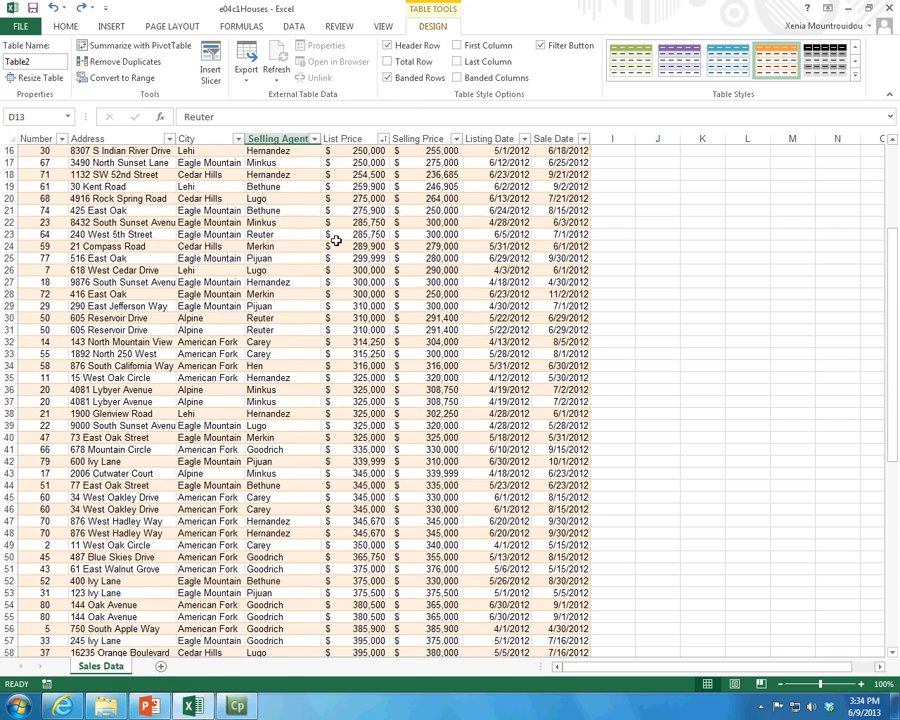
scroll(336, 241, "down", 15)
scroll(333, 243, "up", 11)
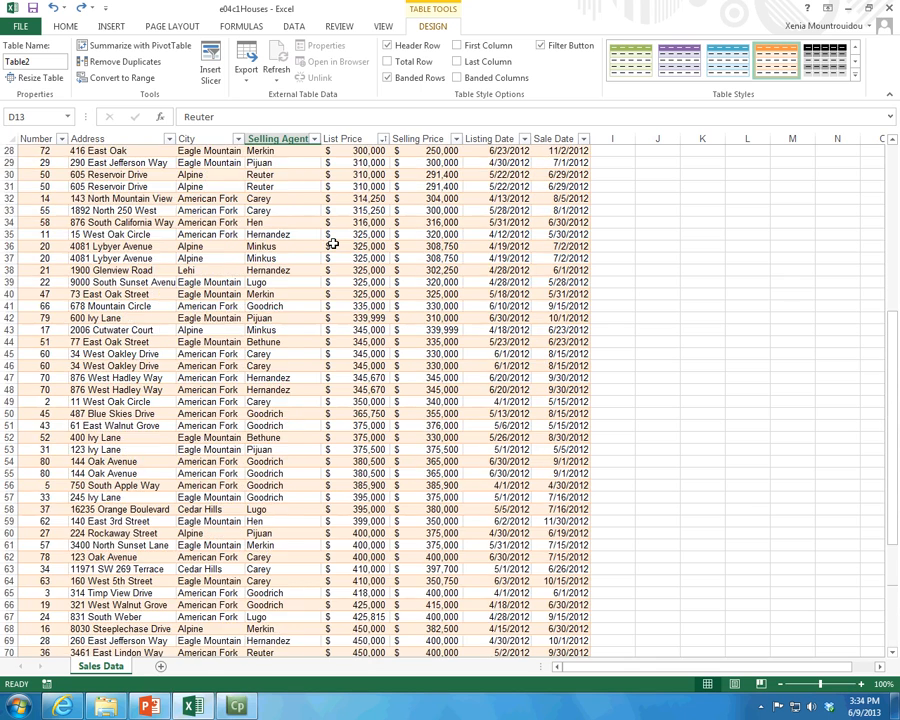
scroll(333, 243, "up", 9)
left_click(342, 189)
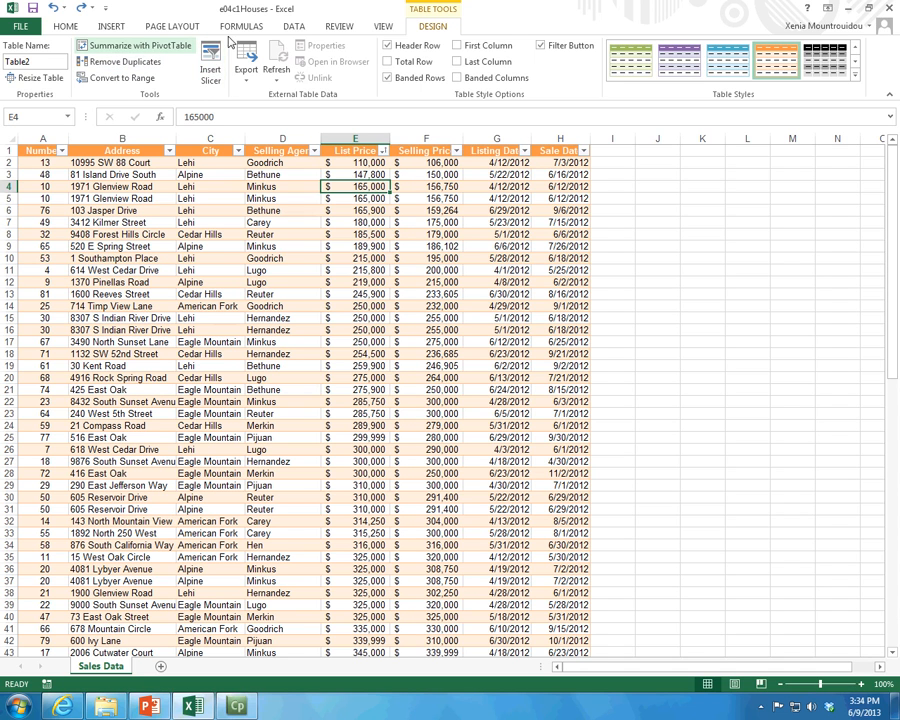
left_click(293, 27)
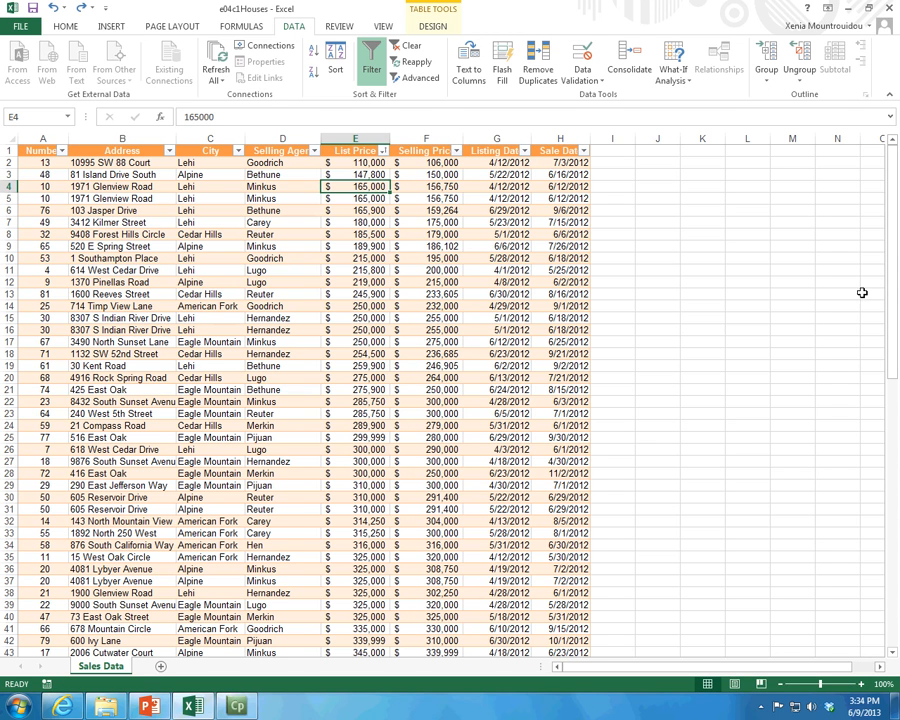
Step: Browse the lower records and examine the sort and filter options for List Price
left_click_drag(894, 307, 896, 627)
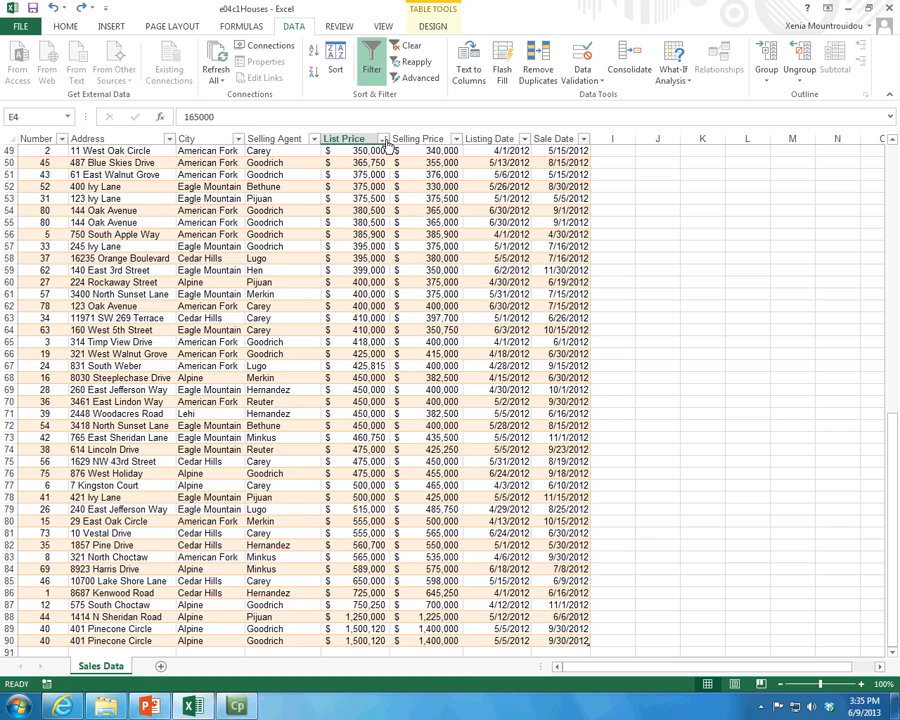
scroll(311, 210, "up", 8)
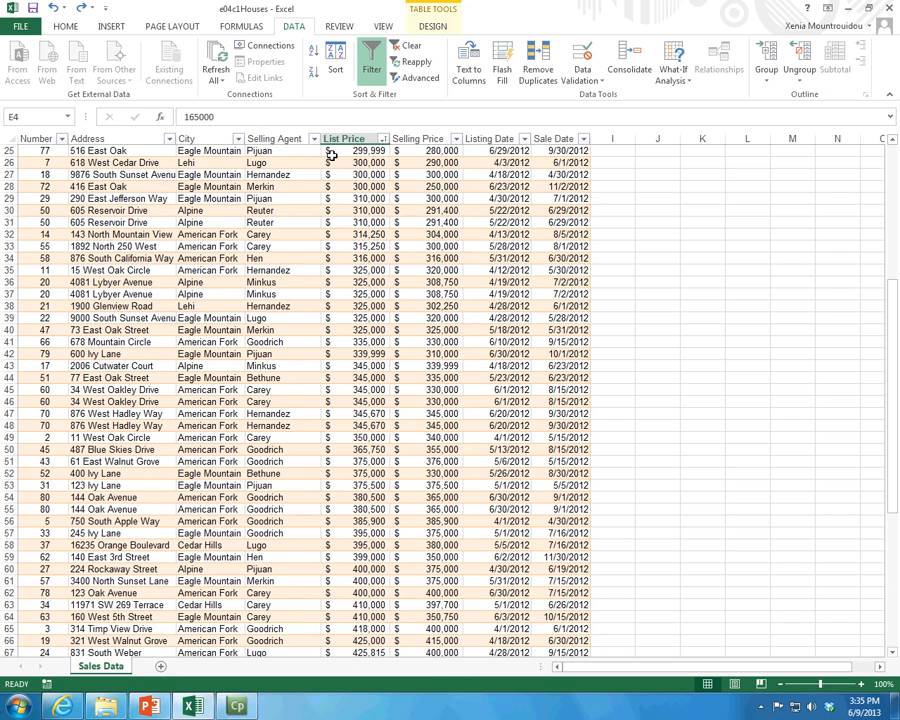
left_click(383, 139)
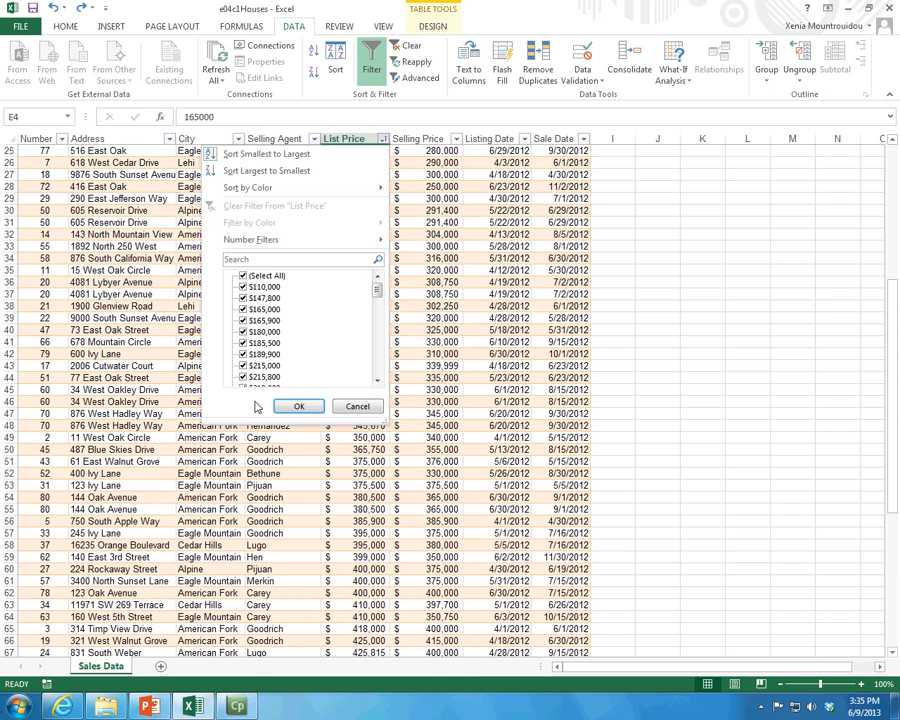
left_click(356, 406)
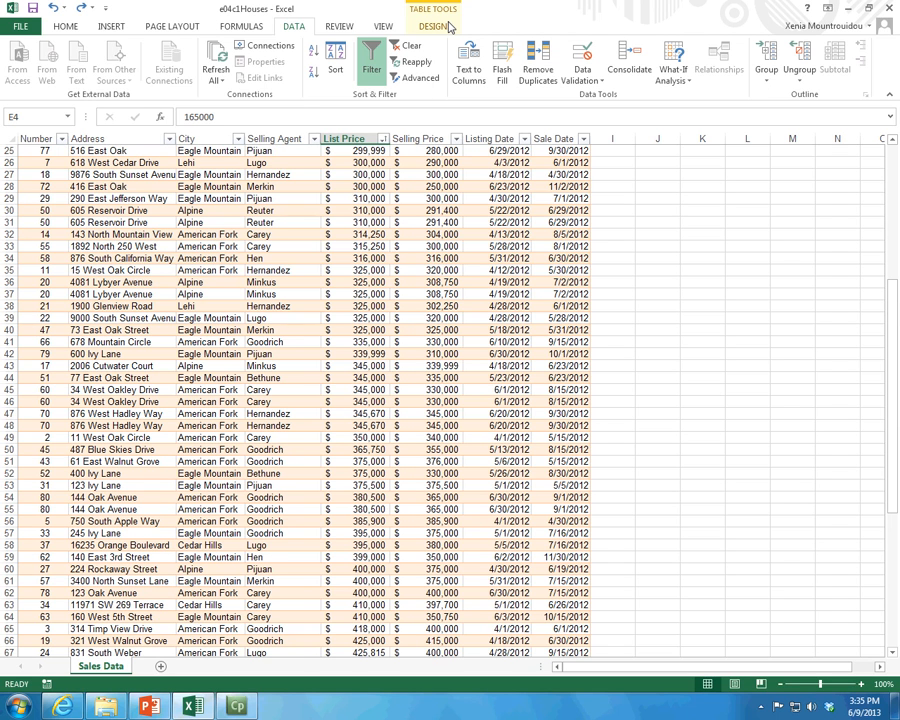
Step: Sort the table by List Price from smallest to largest, adding City in A to Z order as a second level
left_click(337, 73)
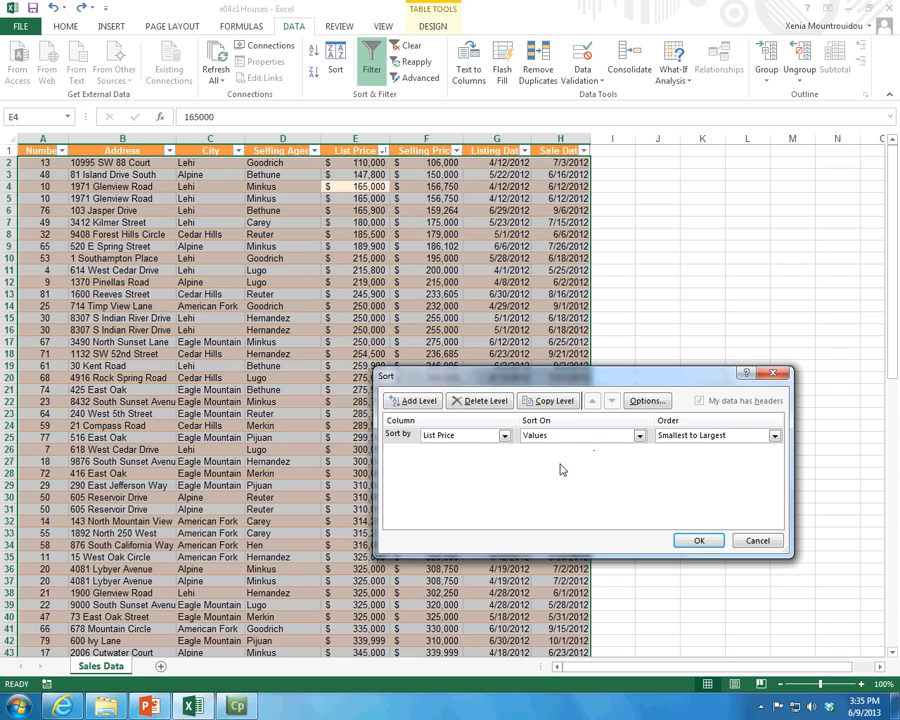
left_click(413, 400)
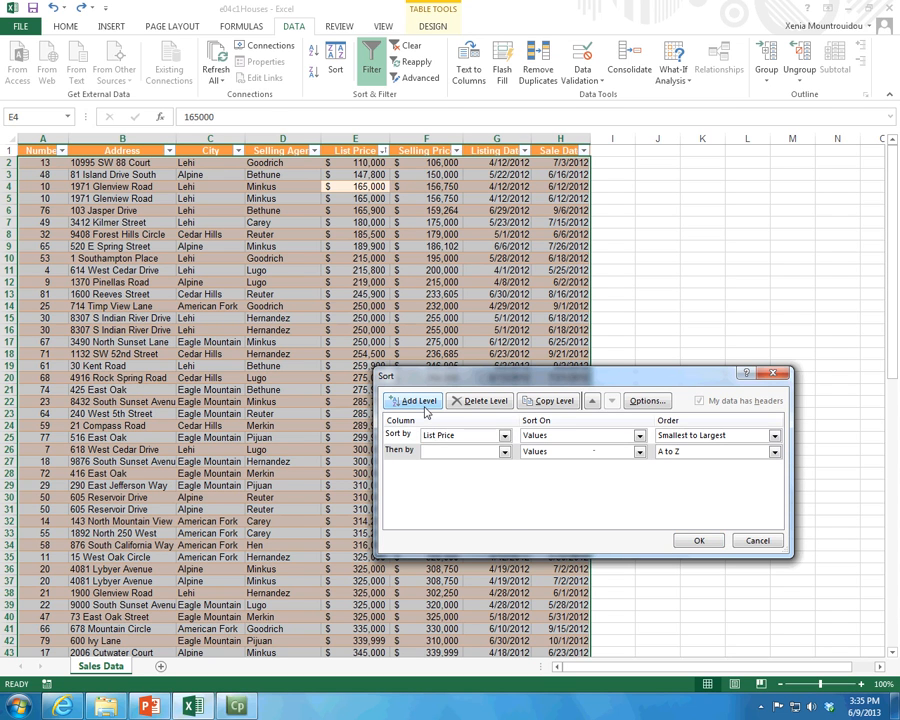
left_click(504, 452)
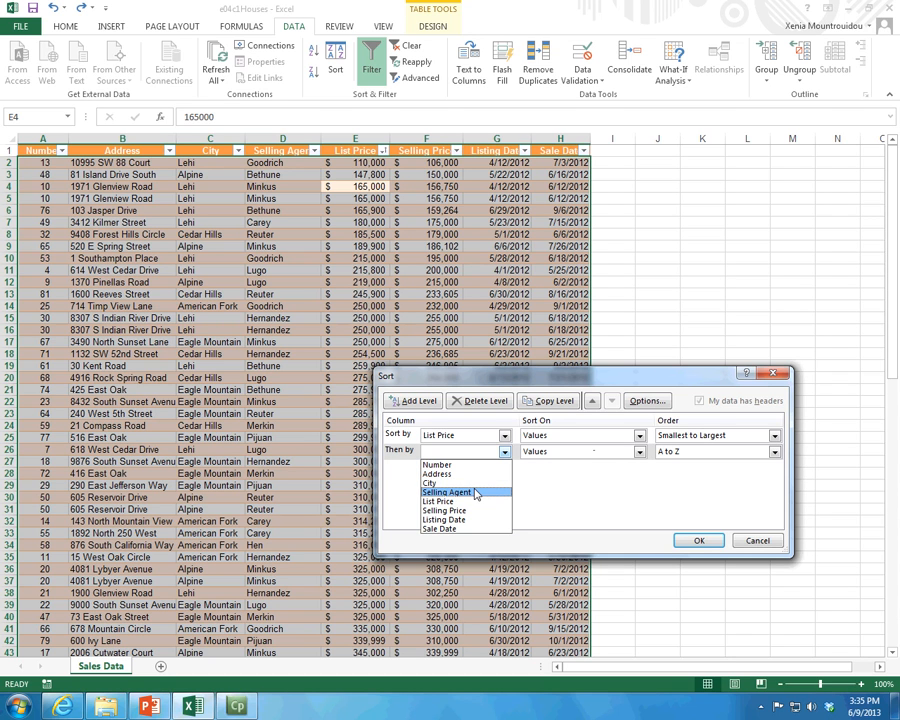
left_click(440, 483)
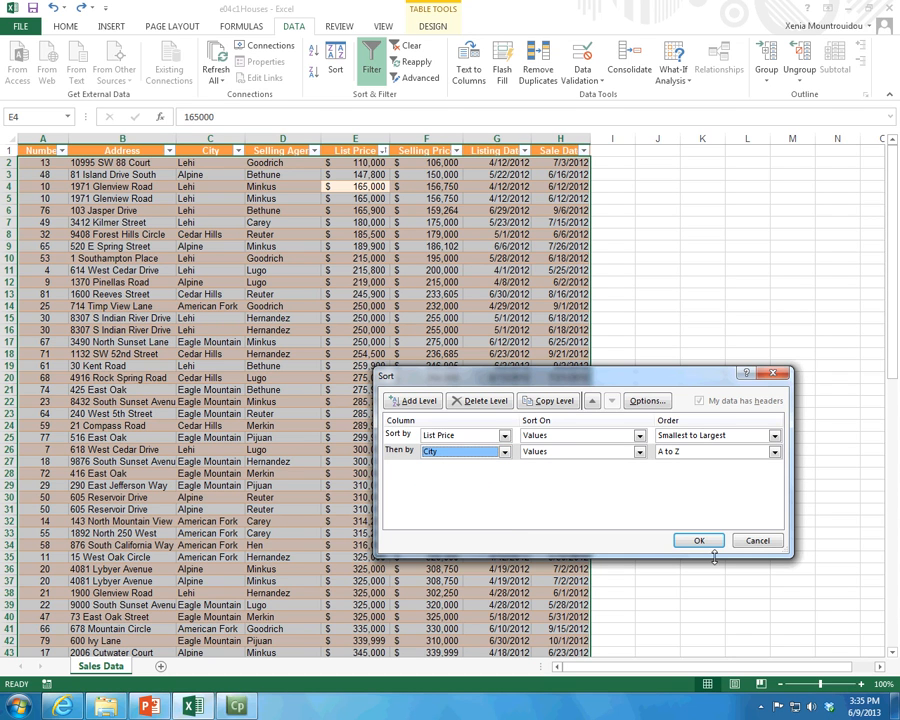
left_click(773, 452)
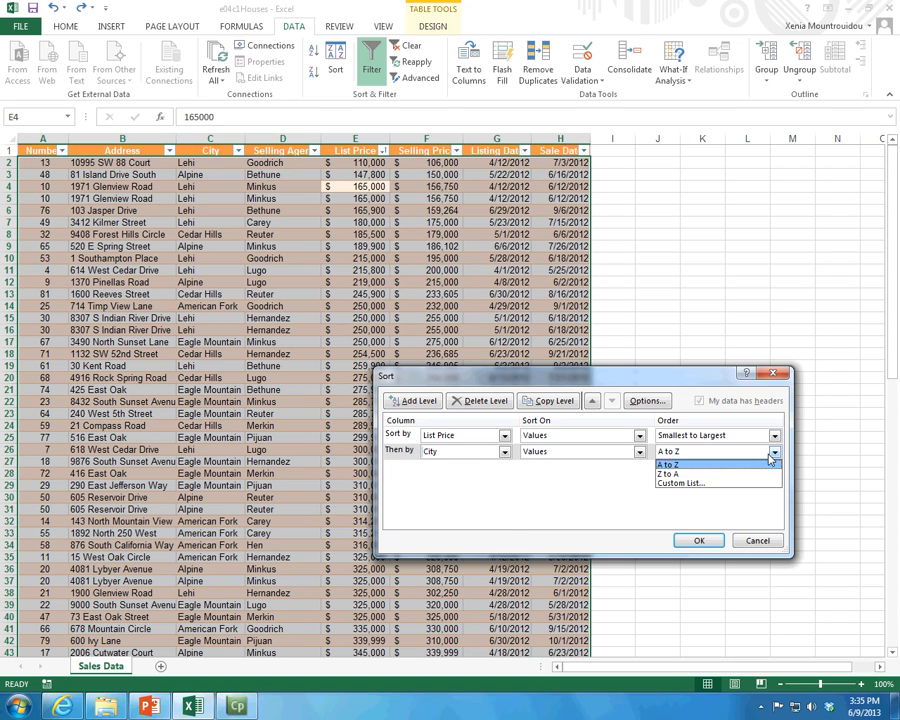
left_click(616, 488)
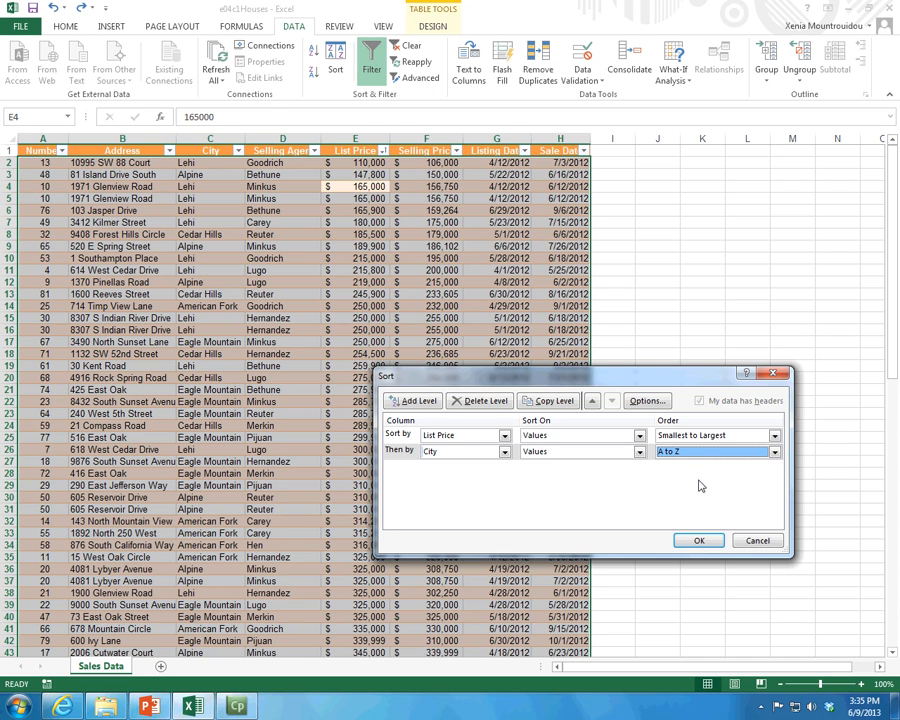
left_click(695, 537)
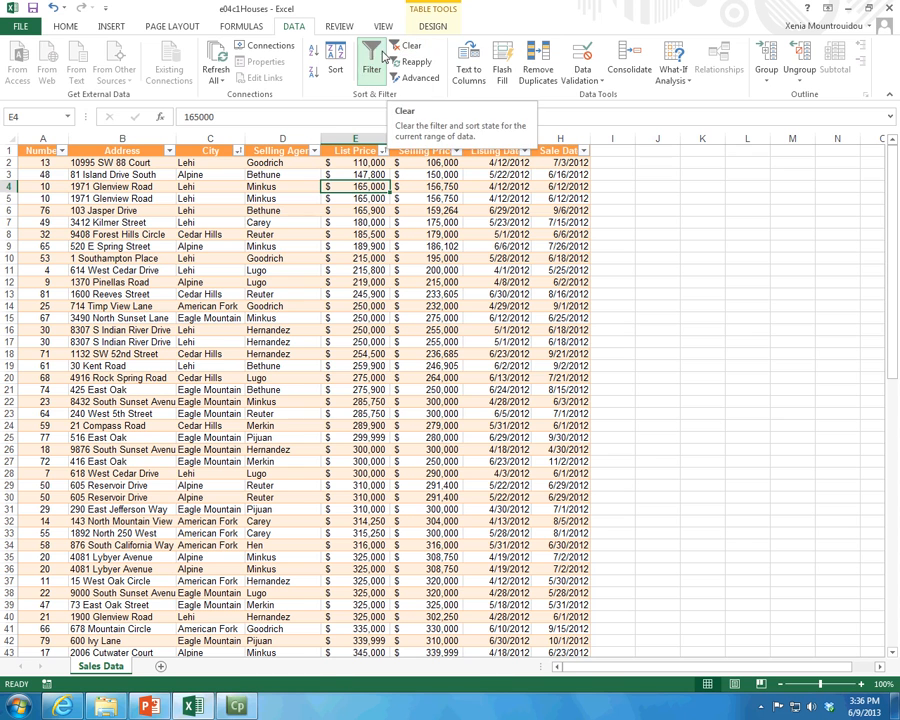
Step: Delete the List Price level from the custom sort so the records are ordered only by City, A to Z
left_click(336, 62)
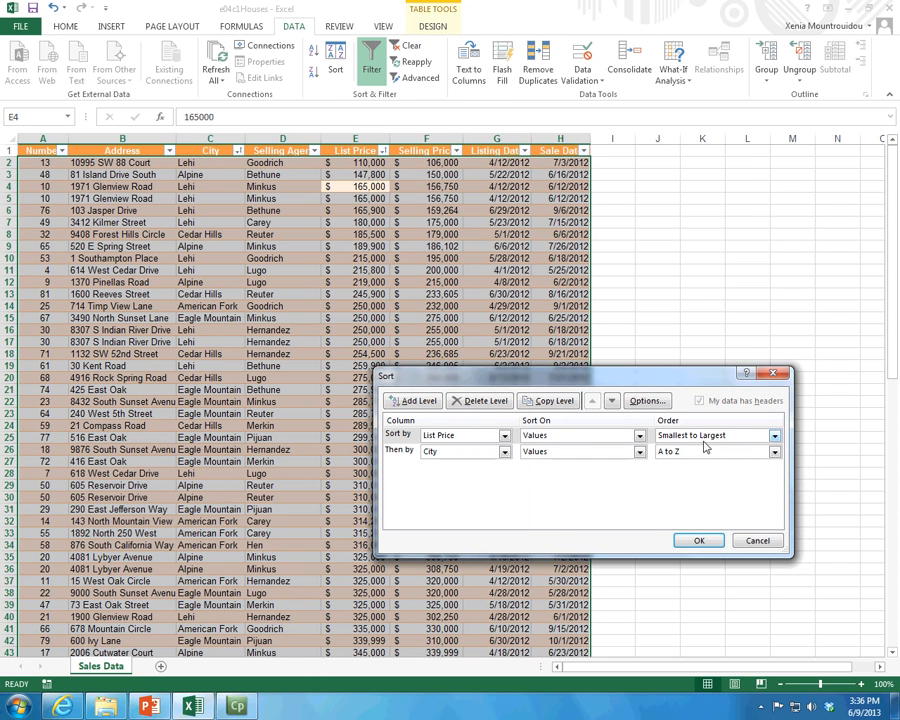
left_click(705, 442)
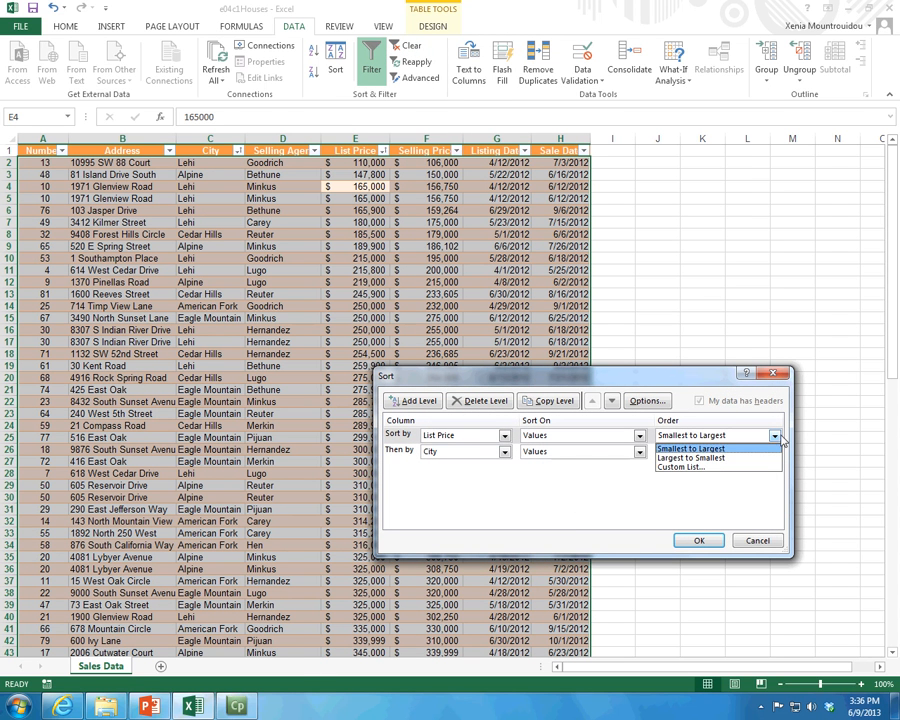
left_click(737, 503)
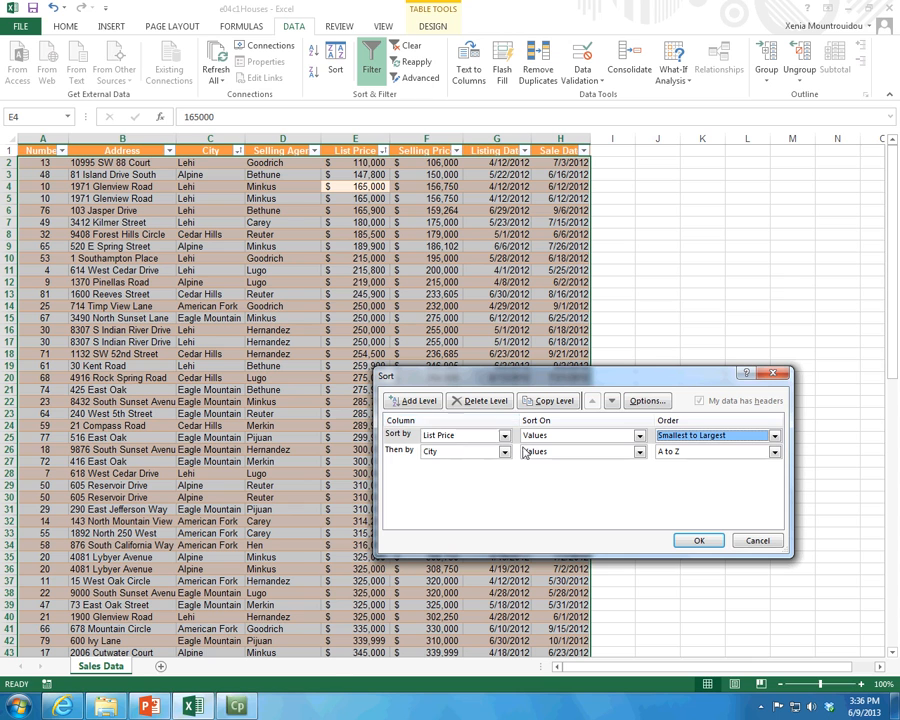
left_click(478, 406)
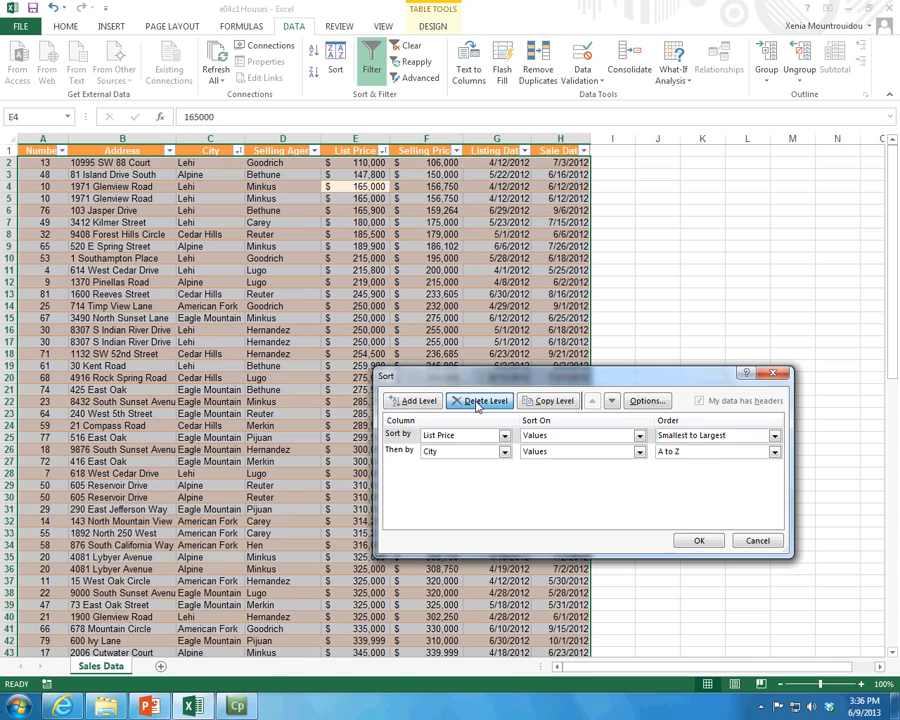
left_click(699, 540)
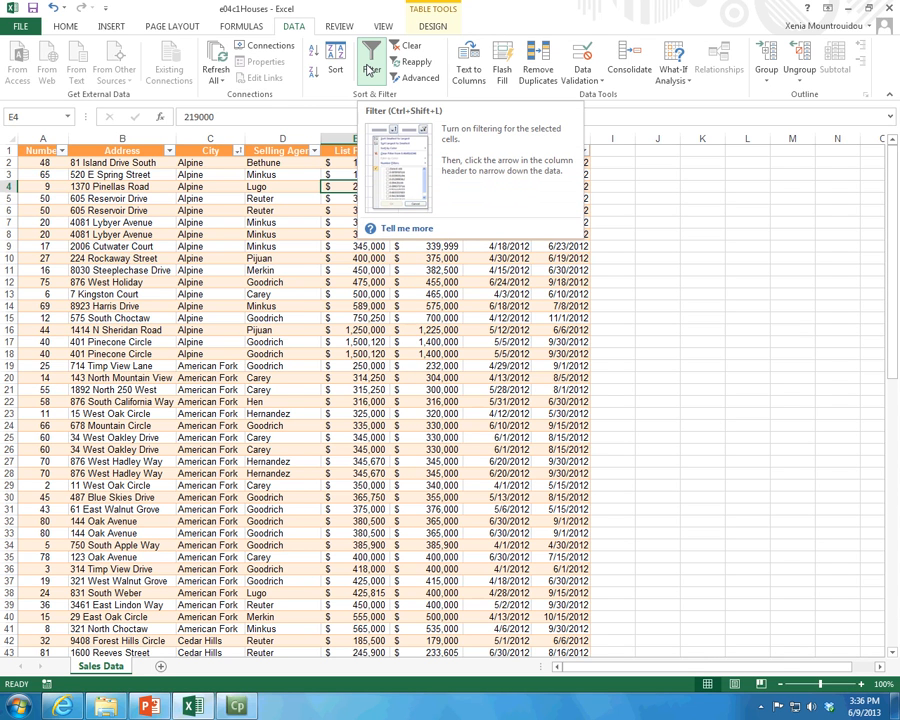
Step: View the table's Remove Duplicates options and leave them without removing any records
left_click(433, 26)
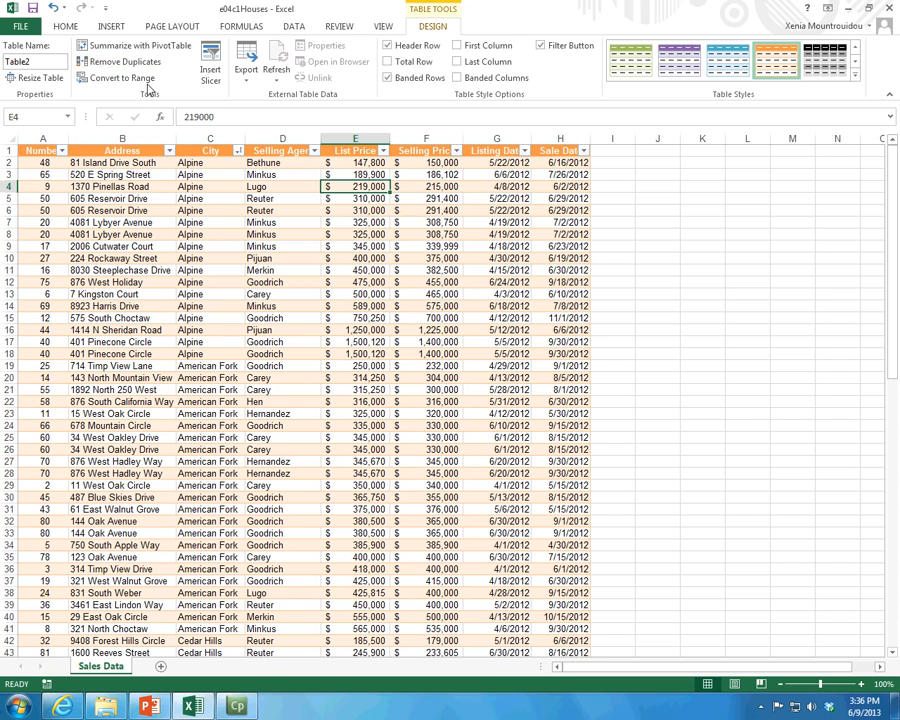
left_click(125, 62)
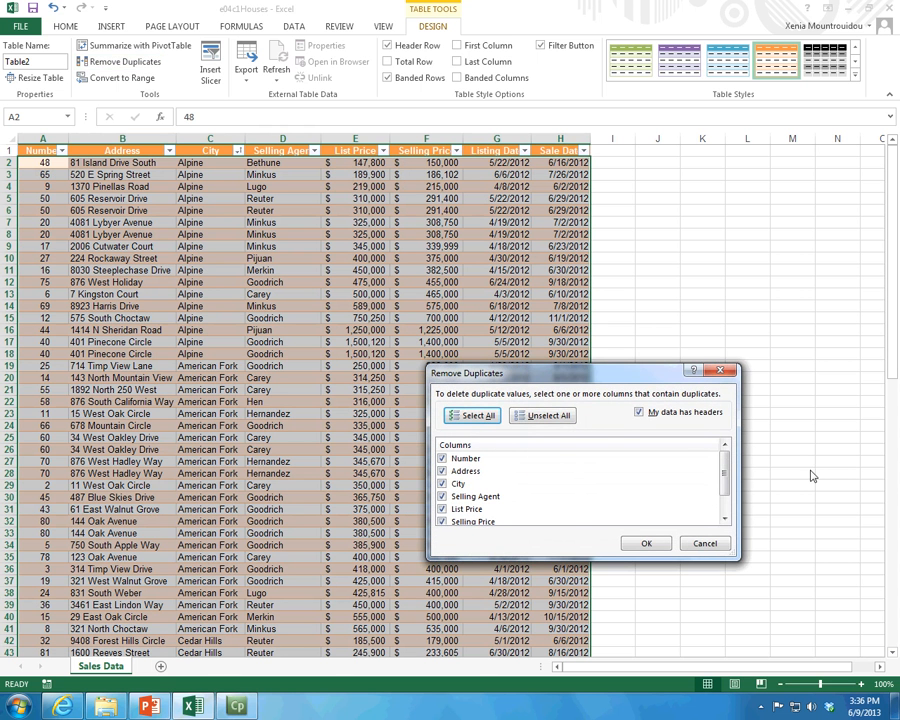
left_click(705, 543)
left_click(355, 186)
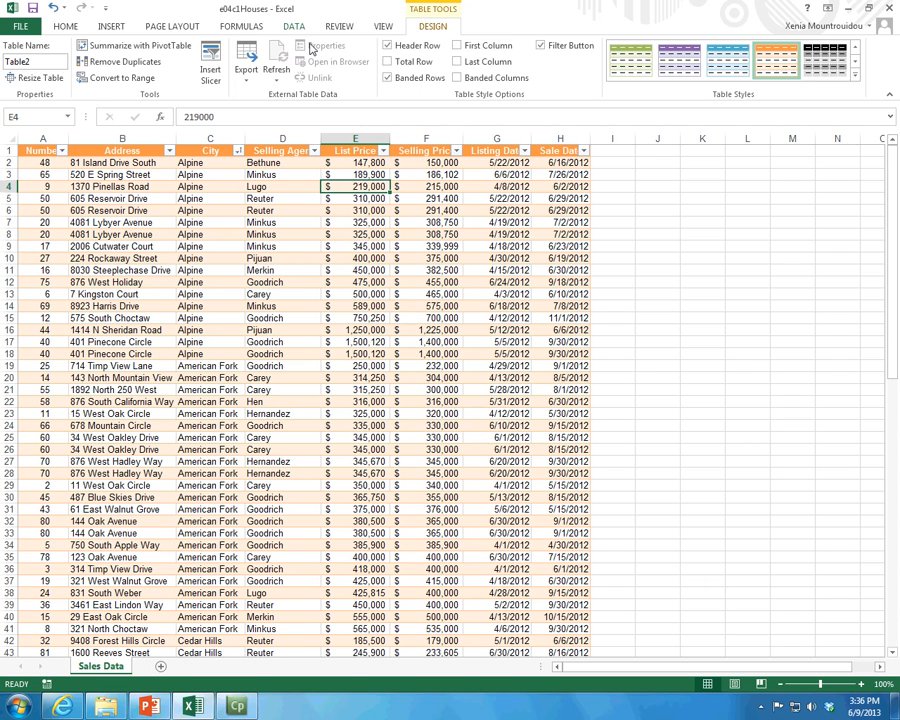
Step: Examine the number filter options offered for the List Price column
left_click(381, 150)
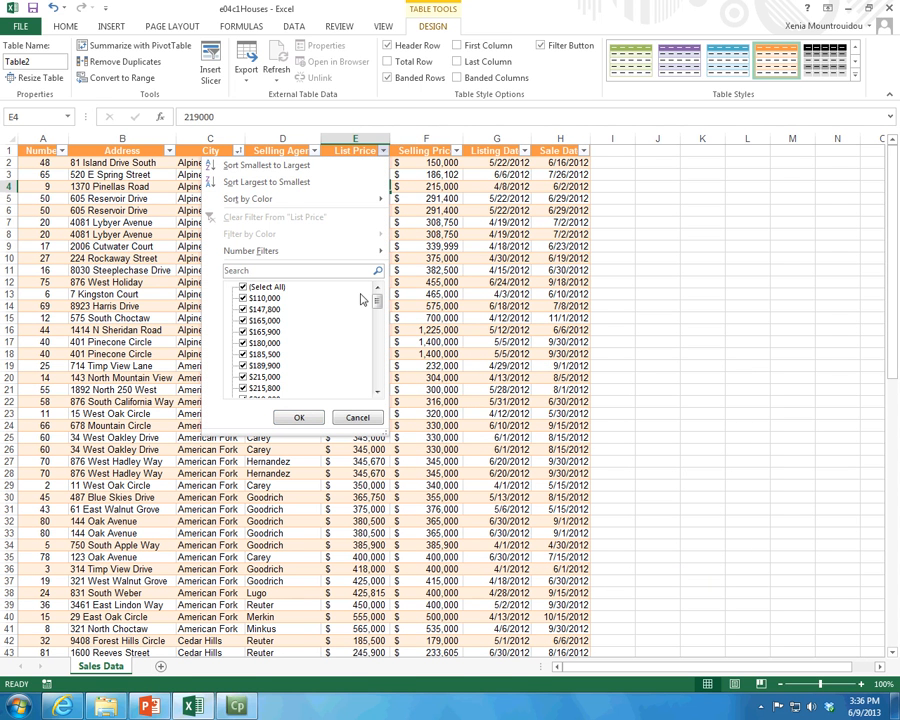
mouse_move(225, 253)
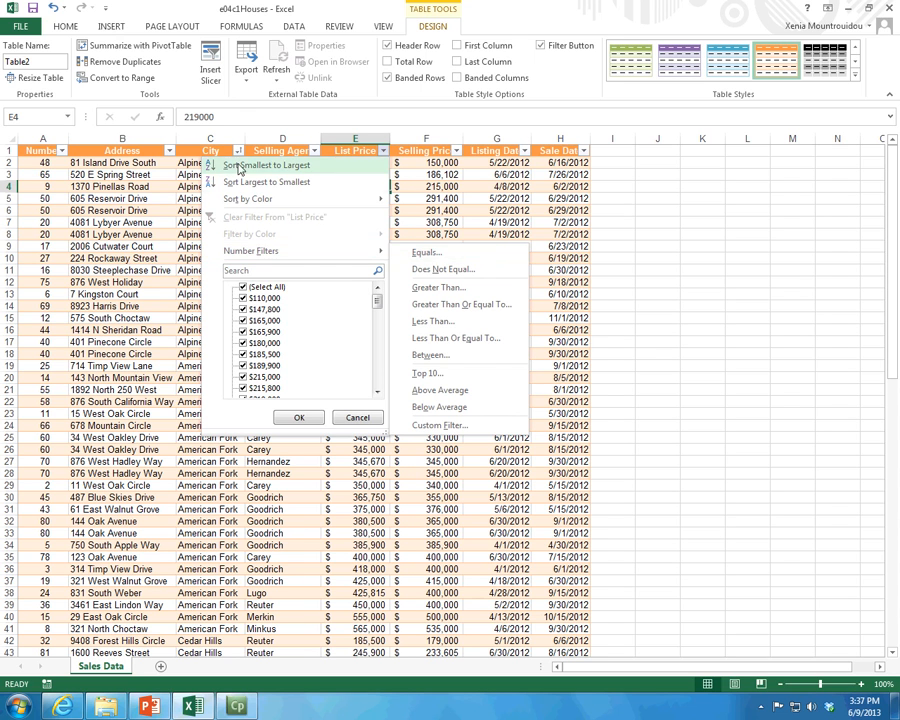
left_click(201, 149)
left_click(201, 149)
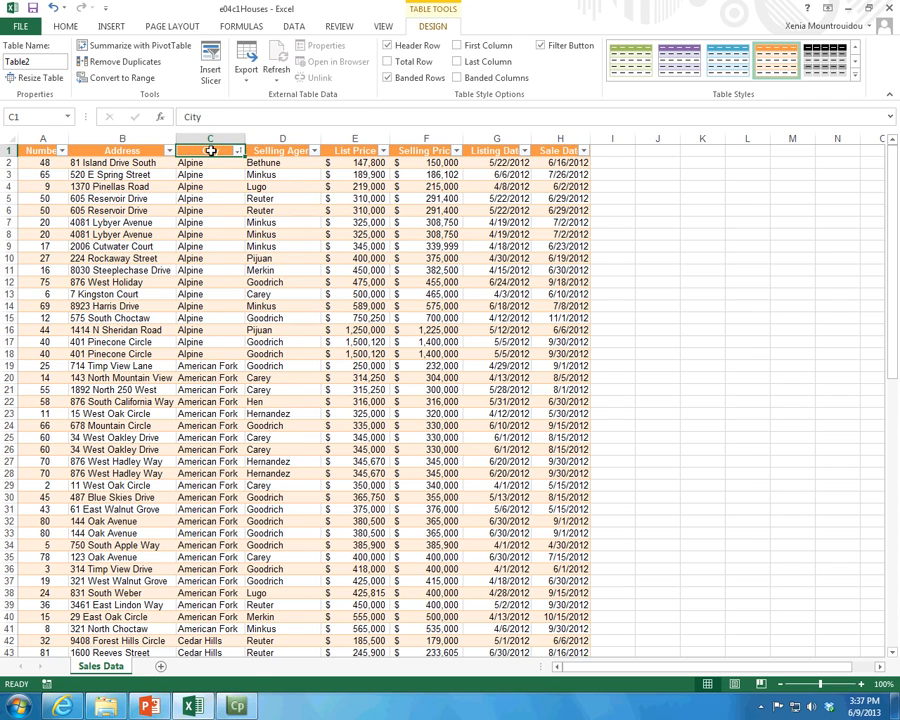
Step: Try limiting the City filter to Alpine and American Fork, look over its text filters, and dismiss the filter unapplied
left_click(240, 155)
left_click(238, 151)
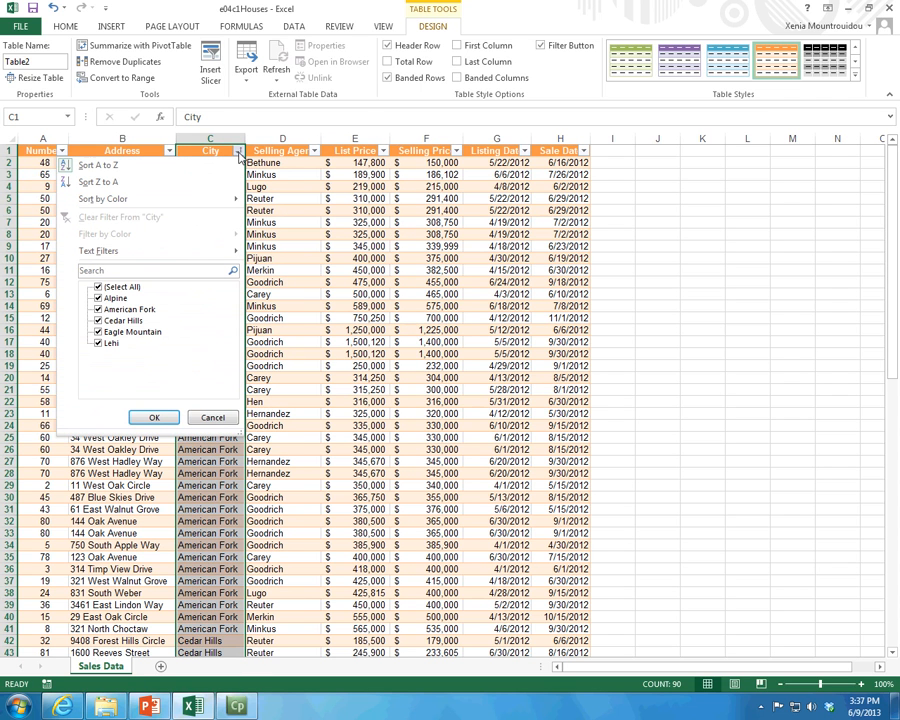
left_click(99, 320)
left_click(98, 332)
left_click(98, 343)
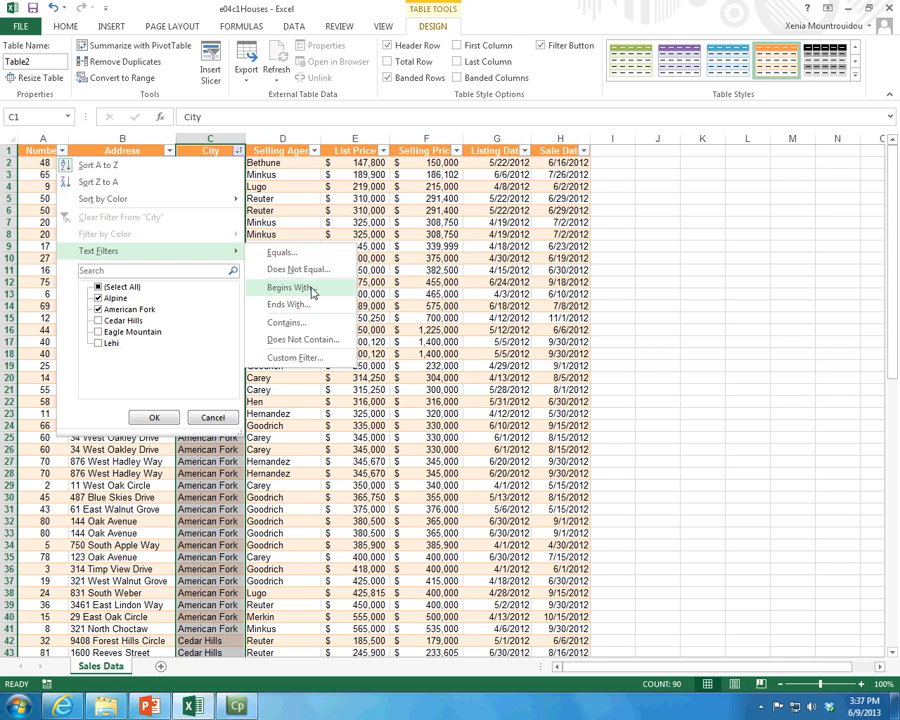
left_click(376, 163)
left_click(378, 162)
left_click(372, 163)
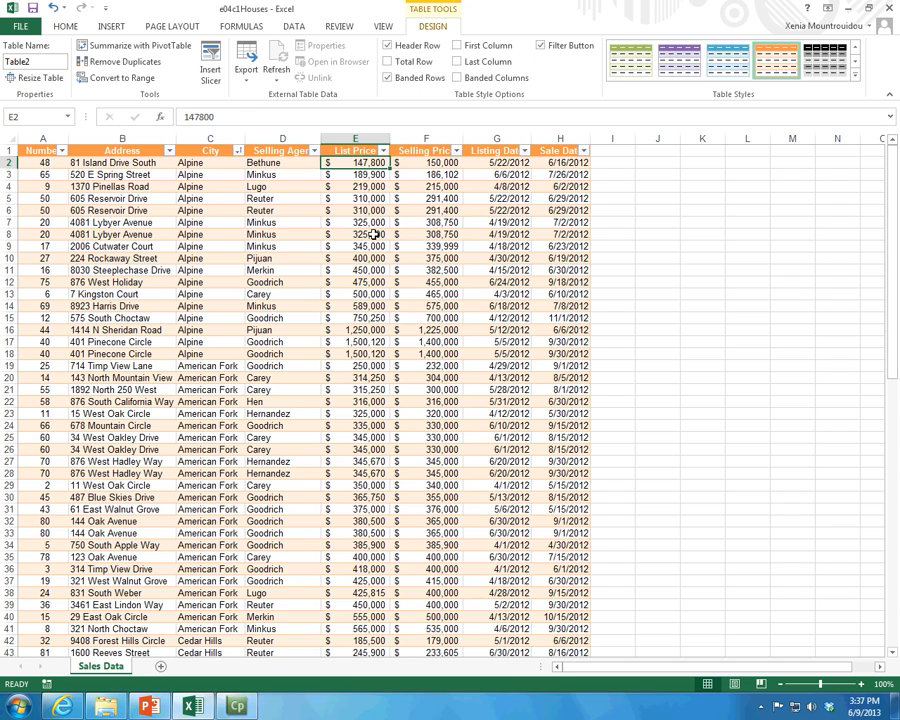
Step: Filter the List Price column to show only houses priced greater than 500000
left_click(383, 151)
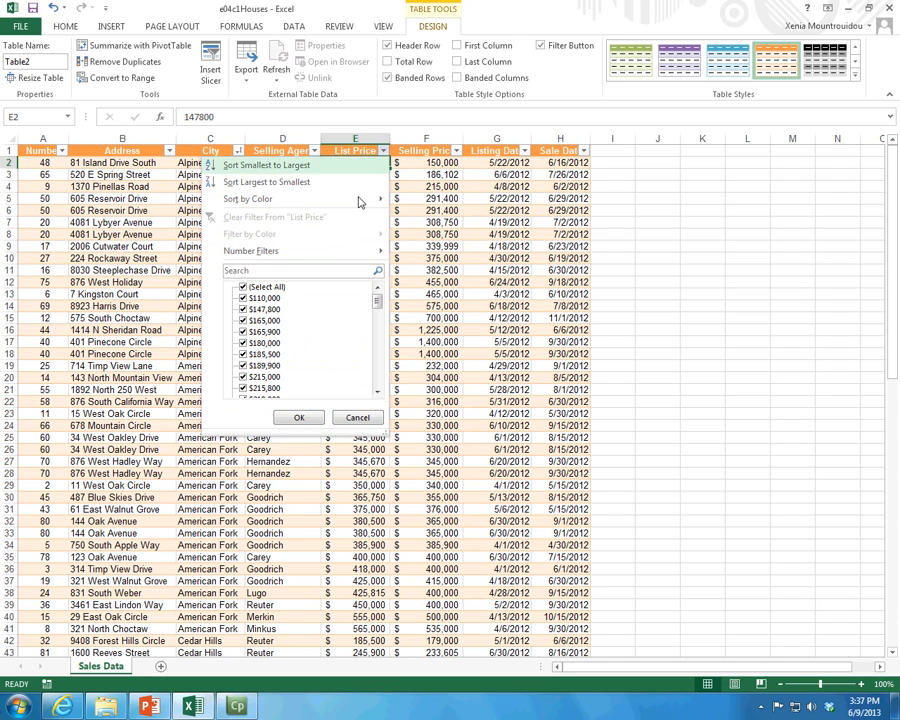
scroll(350, 325, "down", 1)
left_click_drag(380, 318, 376, 378)
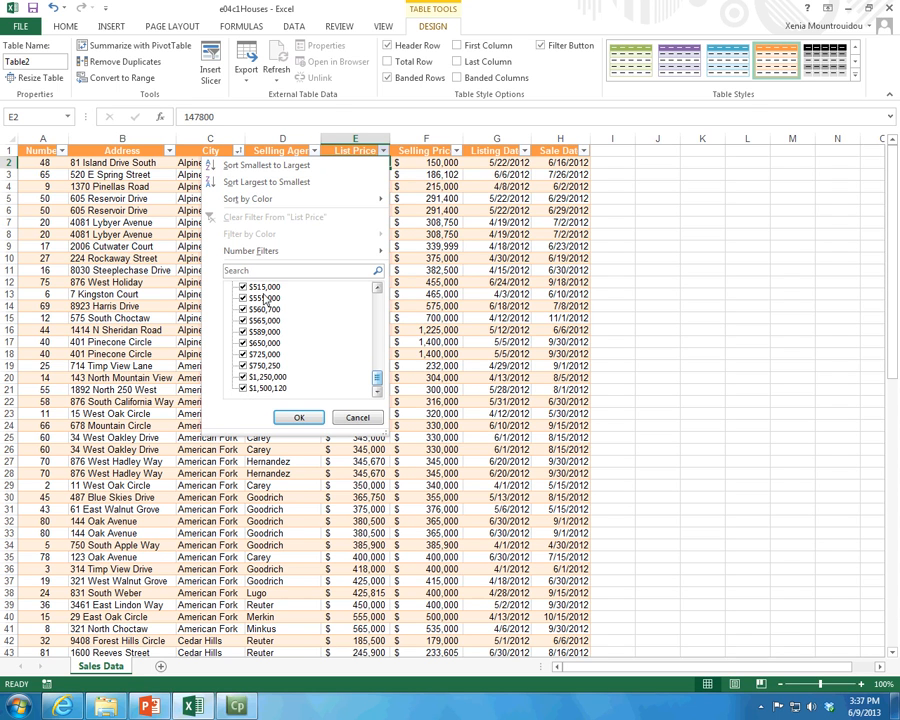
scroll(355, 370, "up", 1)
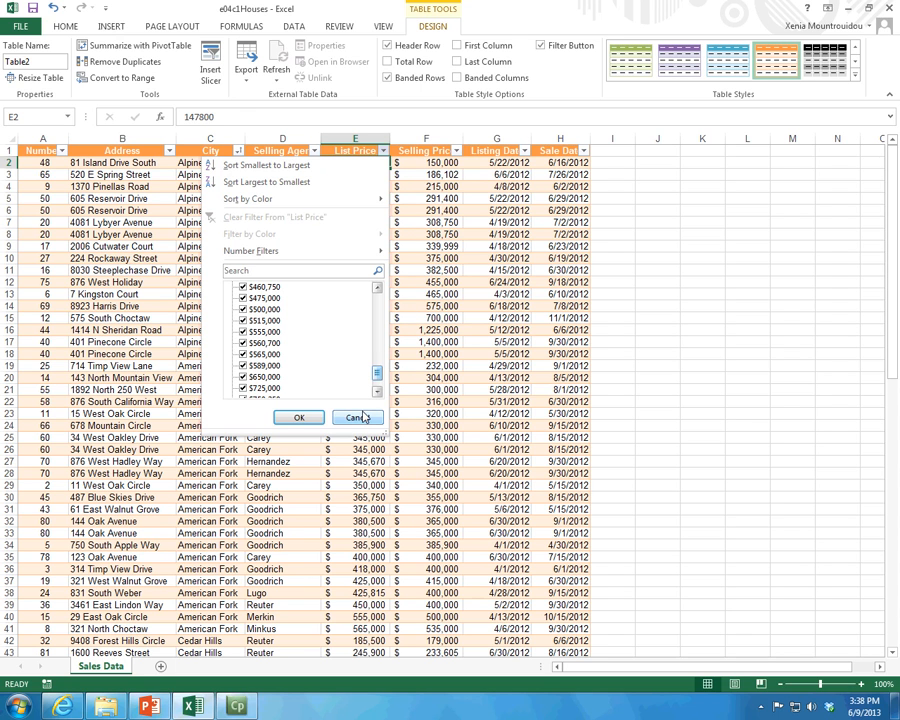
mouse_move(311, 251)
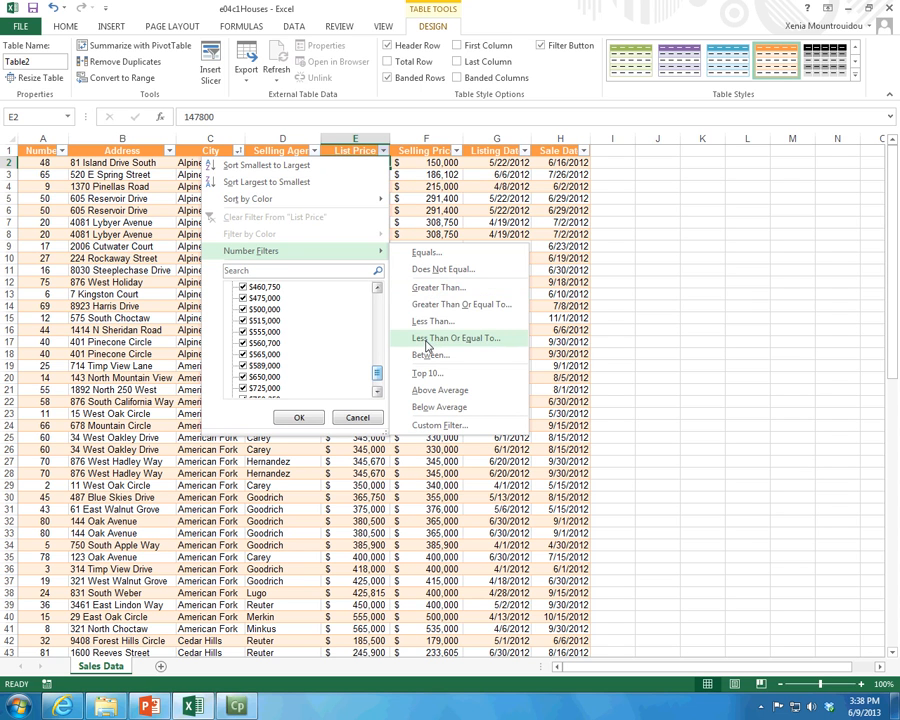
left_click(432, 287)
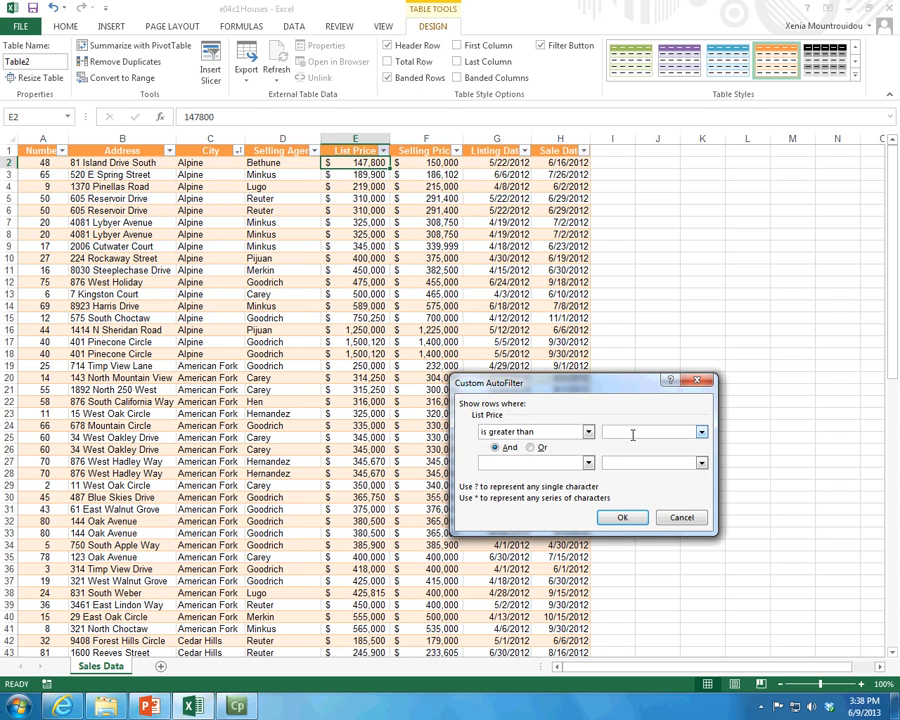
type("500000")
left_click(623, 518)
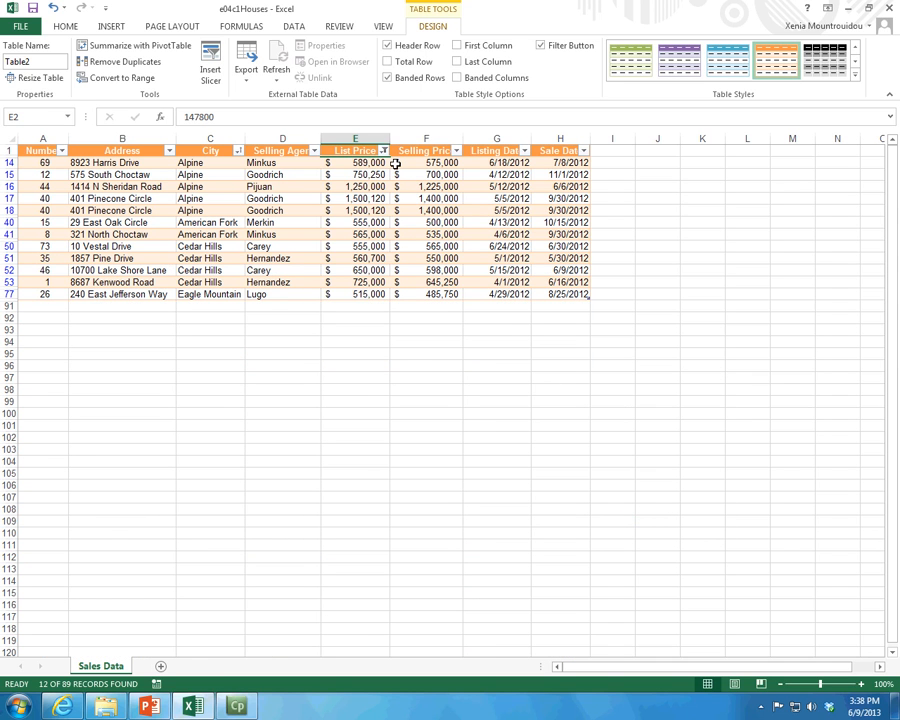
Step: Select the filtered List Price values, and clear the table's filter and sort criteria
left_click_drag(384, 162, 360, 293)
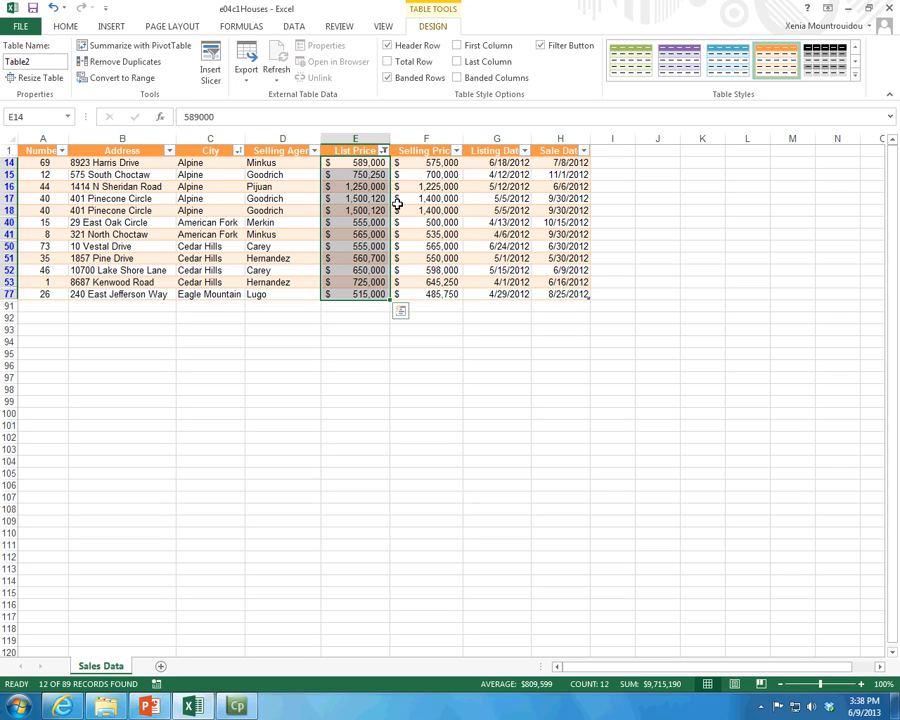
left_click(291, 27)
left_click(408, 45)
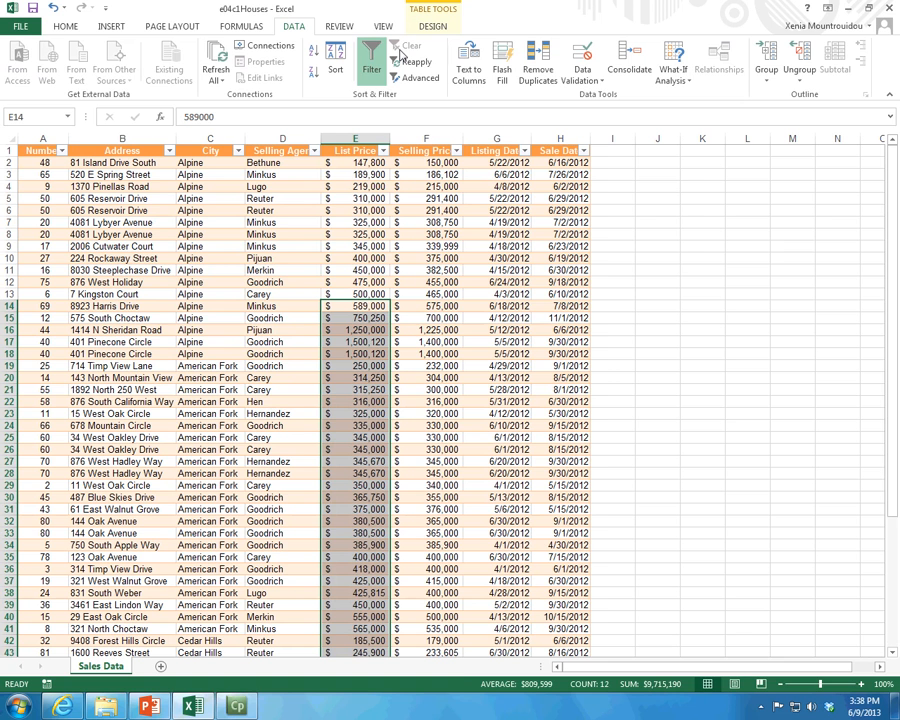
left_click(347, 315)
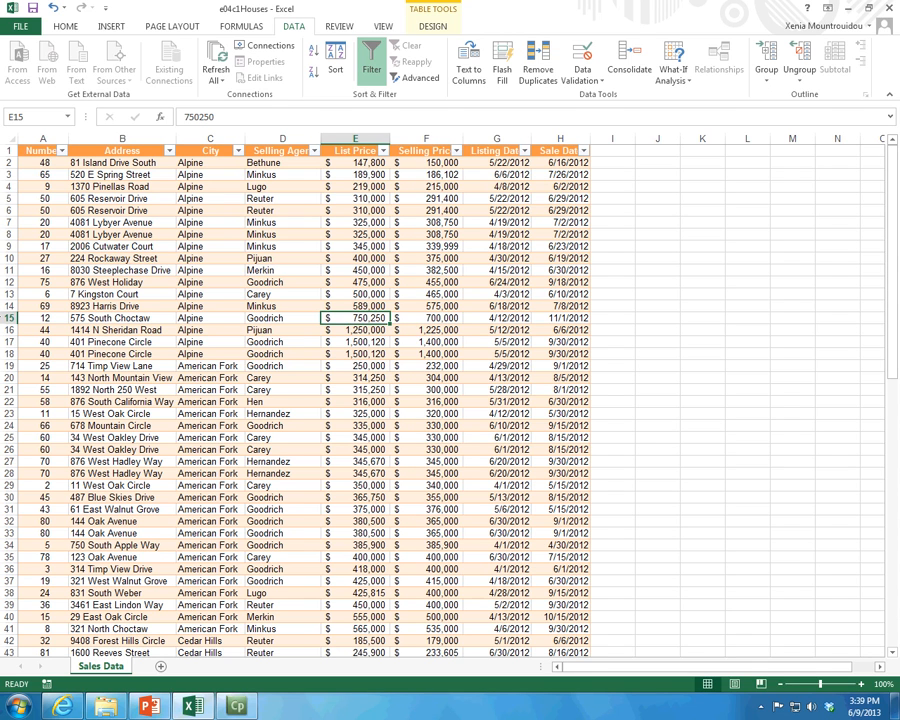
Step: Select row 7 and look over its row commands and the table design options
left_click(12, 222)
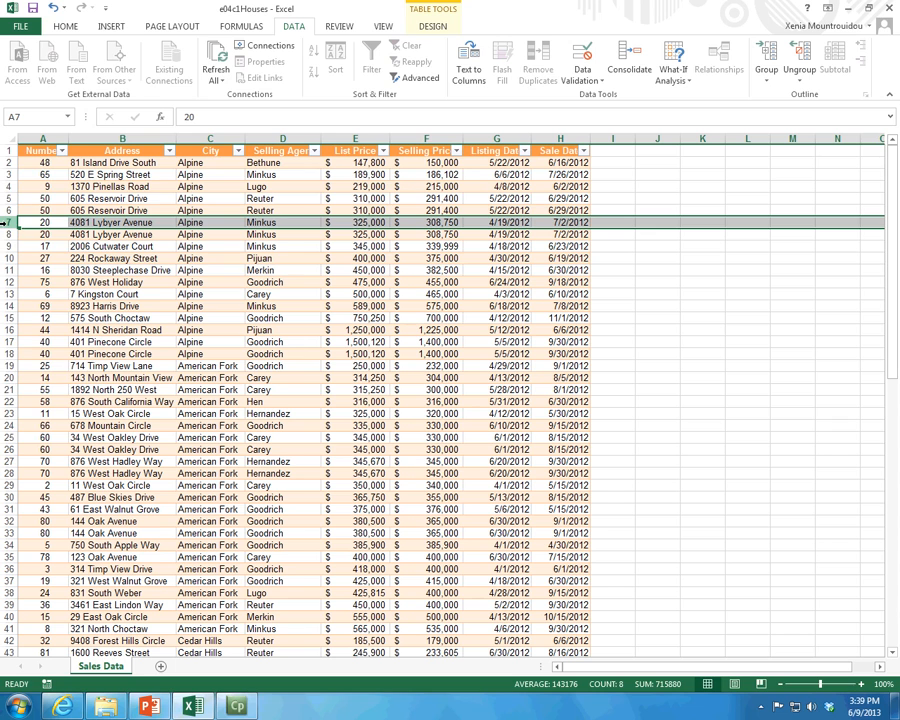
right_click(10, 222)
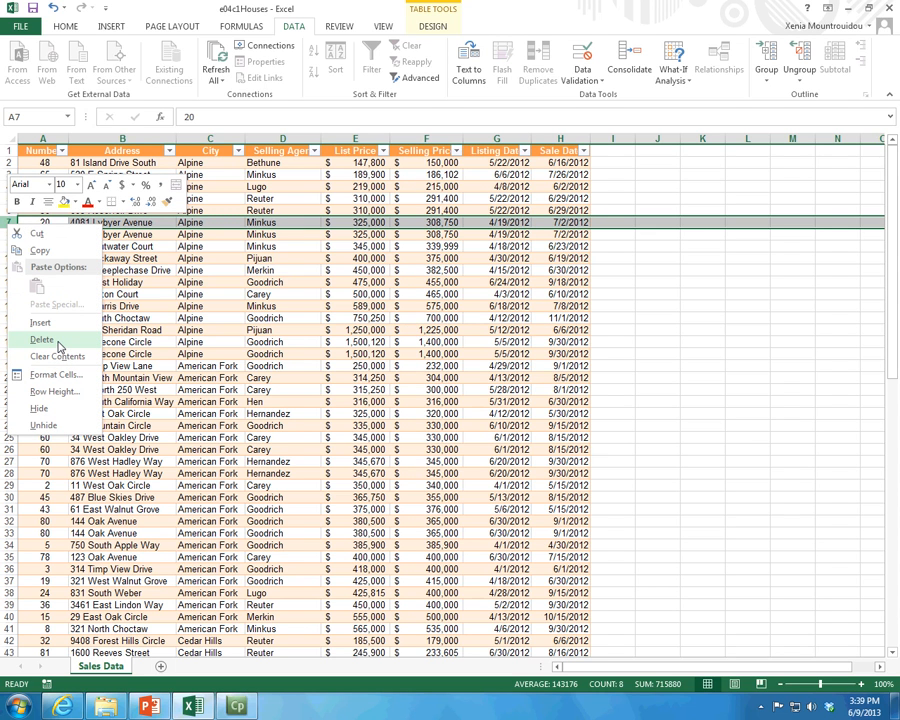
left_click(433, 26)
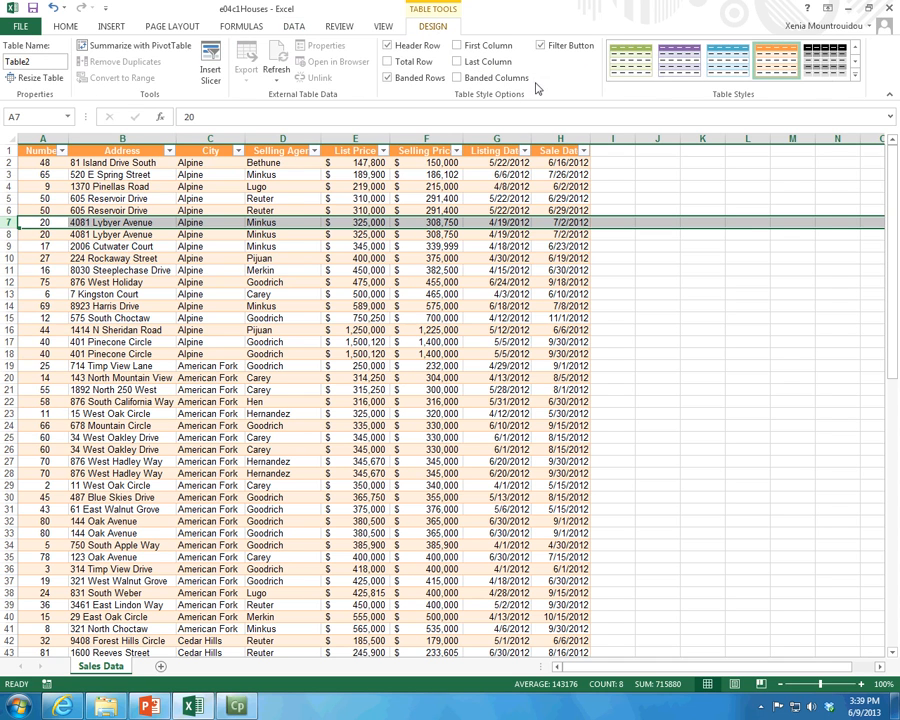
Step: Add a Profit column to the table by entering the header "Profit" in I1, and try a wider column before narrowing it again
left_click(612, 151)
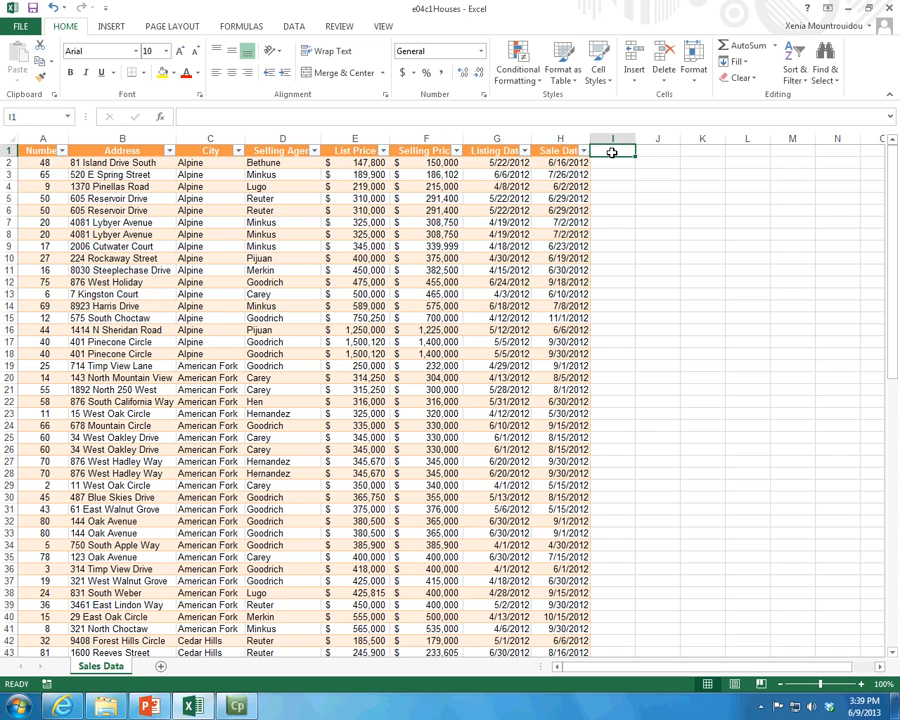
type("Profit")
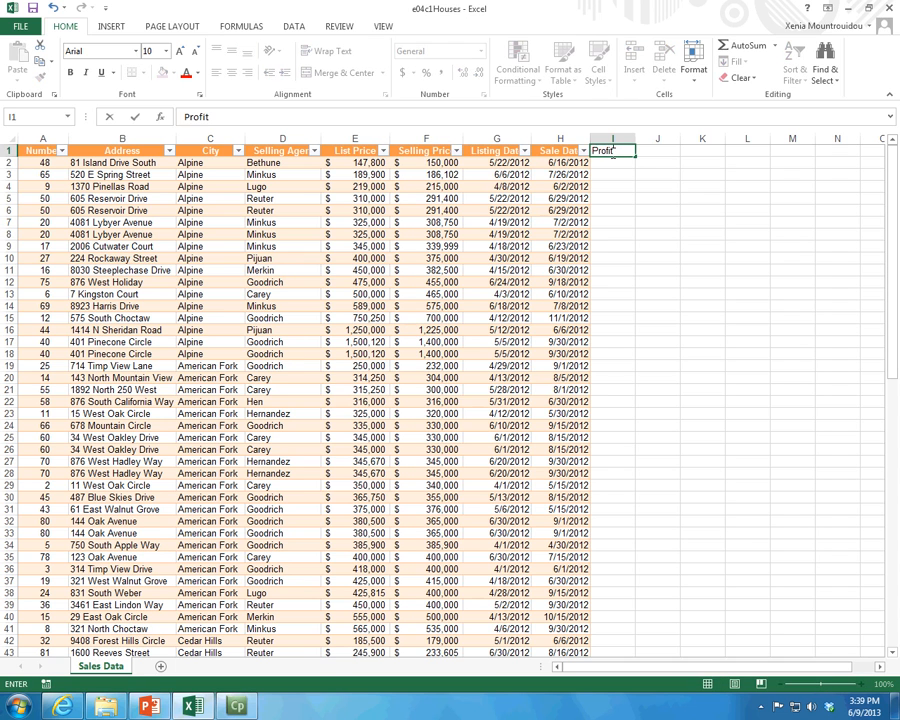
key("Return")
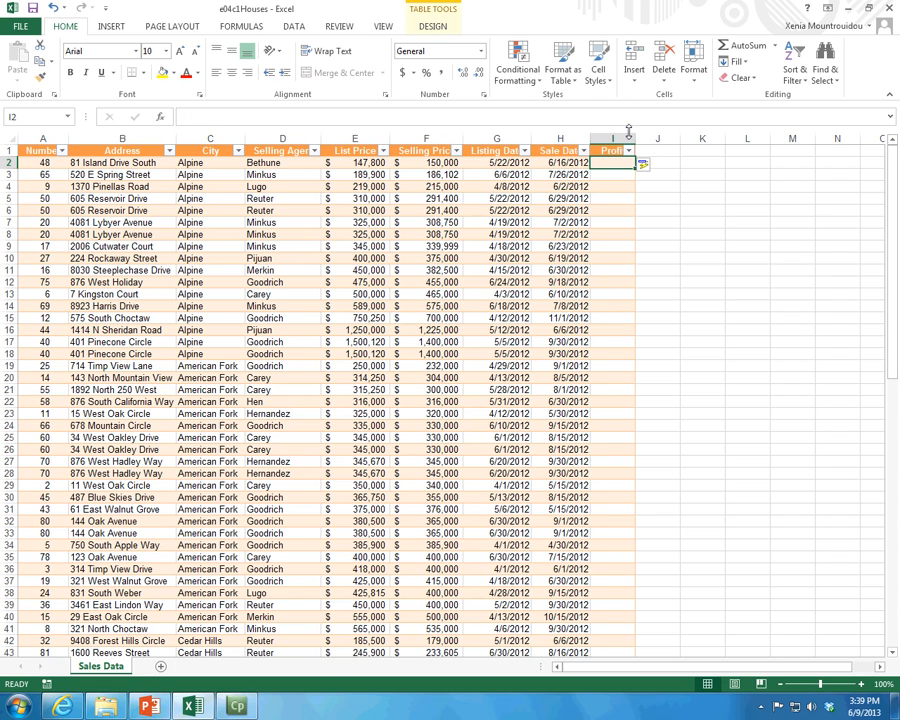
left_click_drag(635, 141, 653, 139)
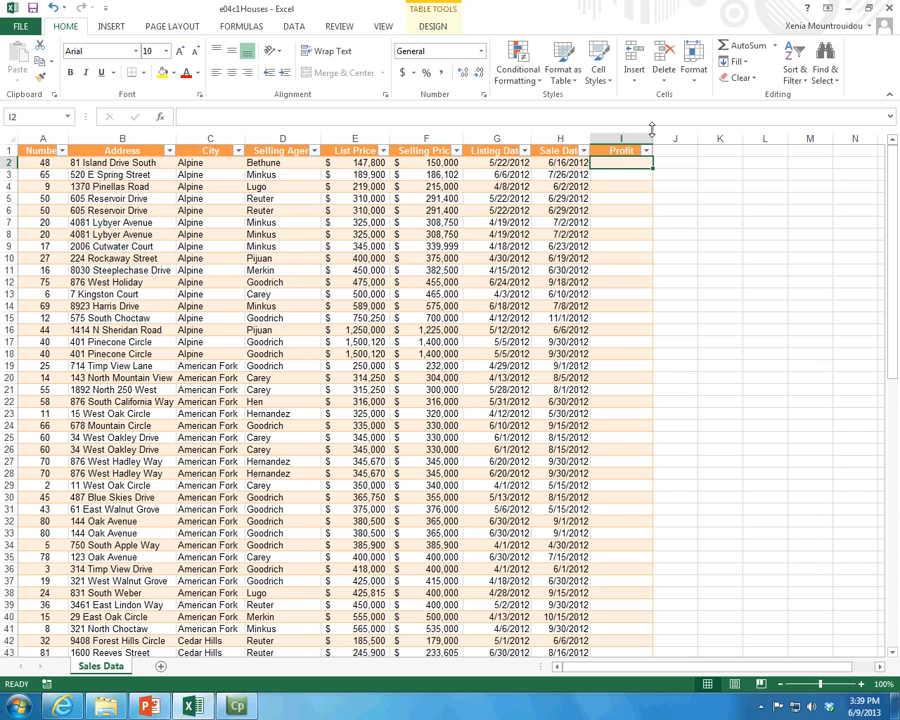
left_click_drag(651, 137, 634, 137)
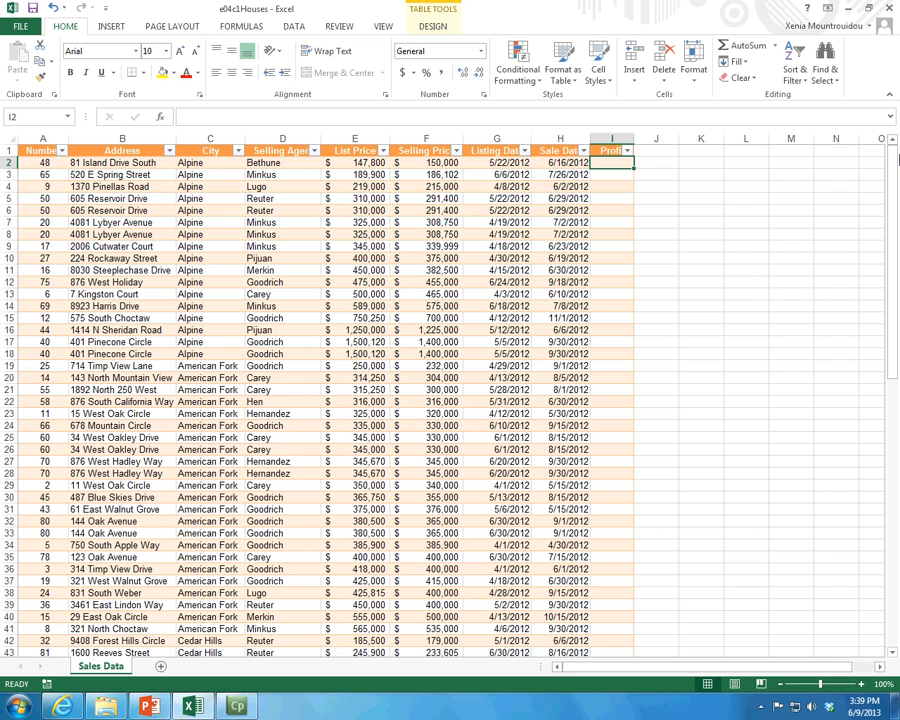
Step: Look over the Profit column's filter options and examine the first house's List Price and Selling Price cells
left_click(627, 151)
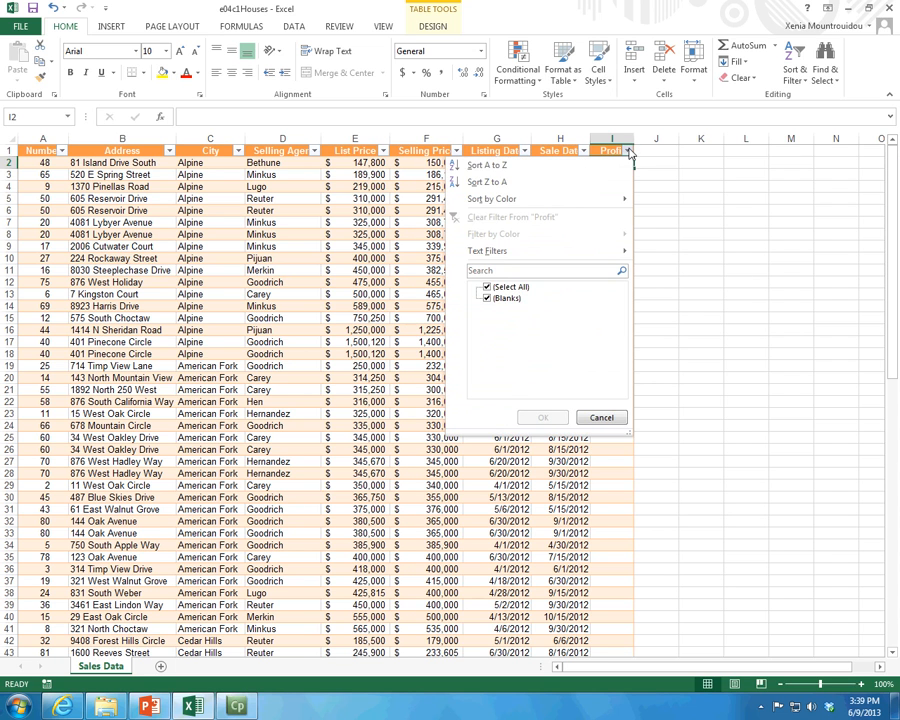
left_click(747, 236)
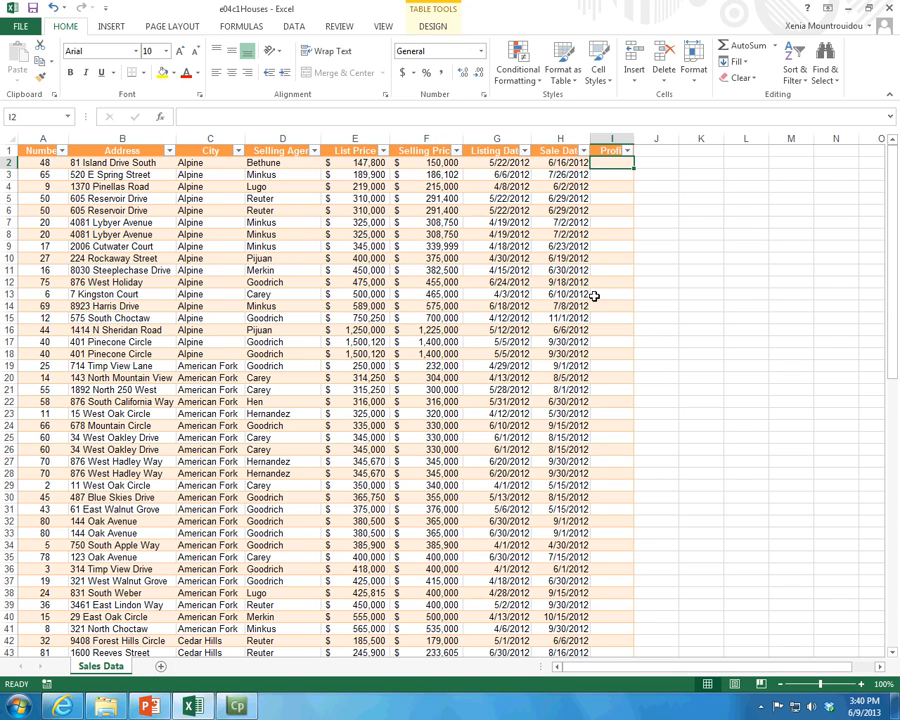
left_click(368, 162)
left_click(431, 162)
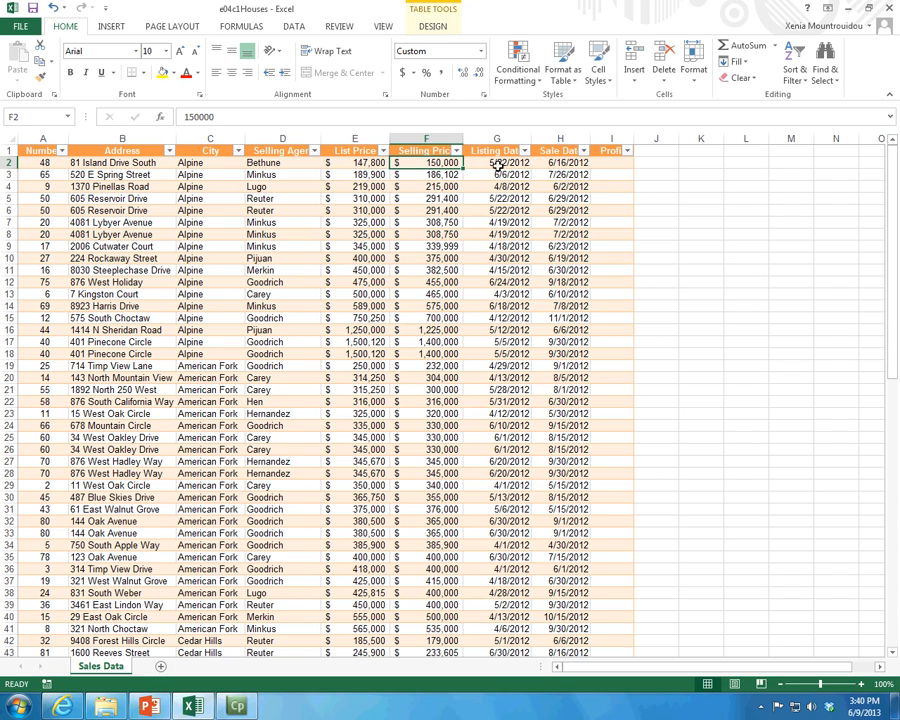
left_click(597, 164)
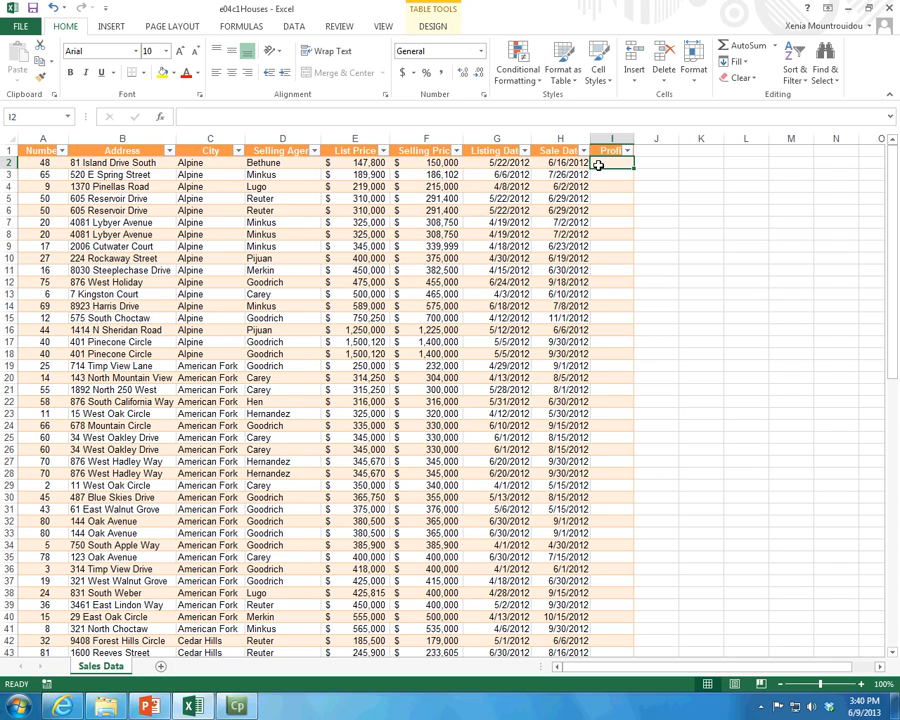
left_click(409, 162)
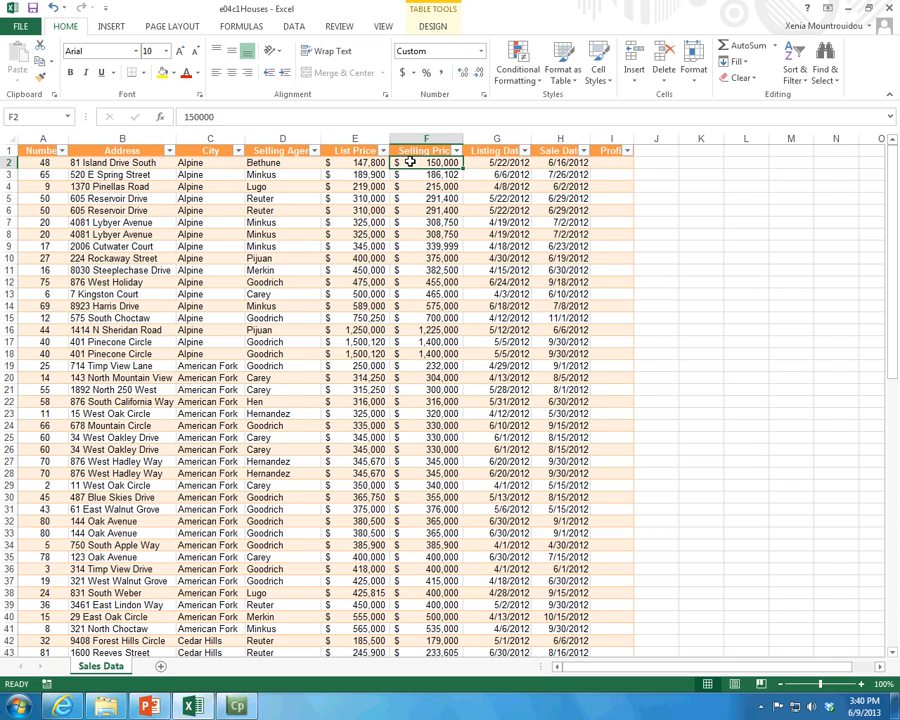
left_click(356, 162)
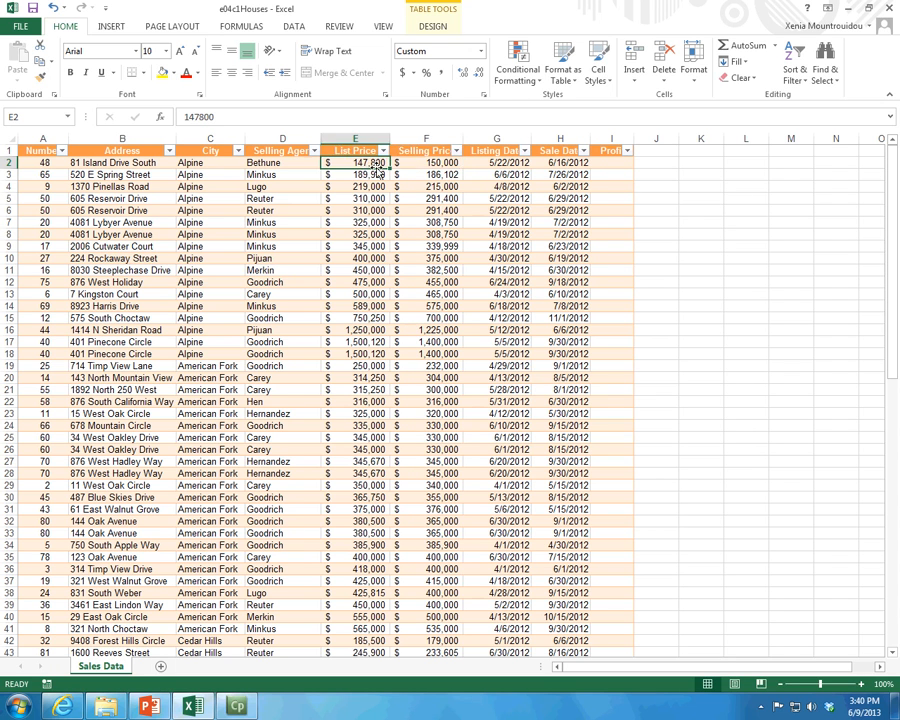
Step: Calculate Profit for all records by entering the formula =[@[Selling Price]]-[@[List Price]] in I2
left_click(601, 163)
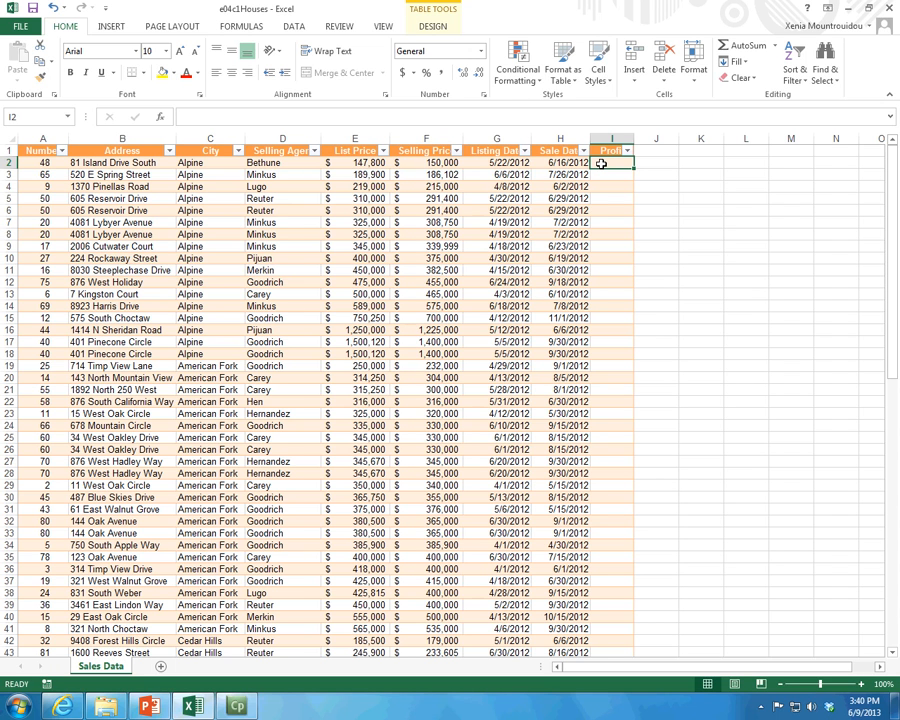
type("=")
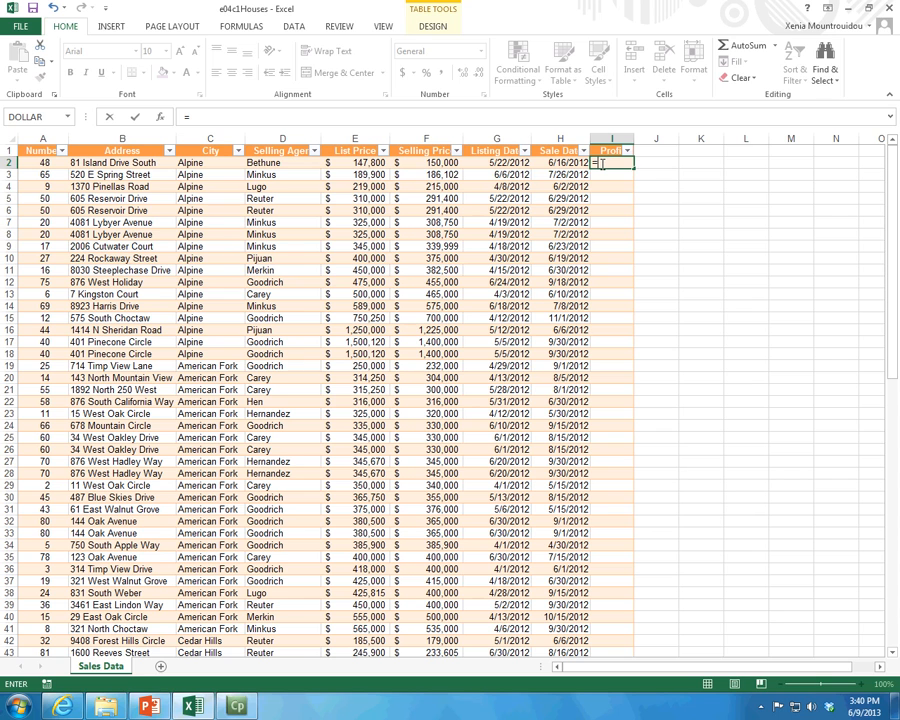
left_click(414, 161)
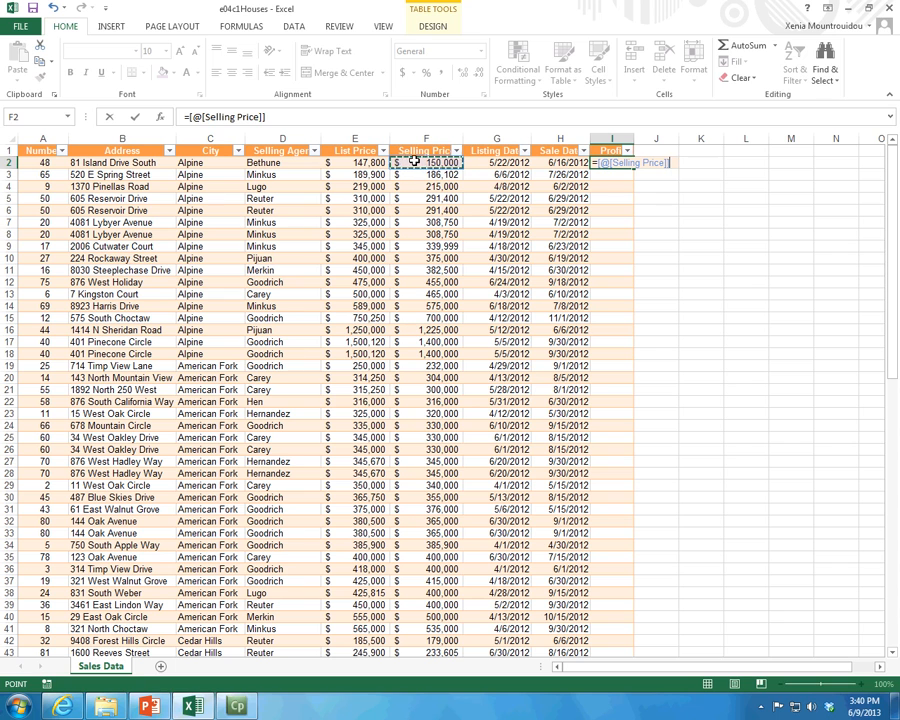
type("-")
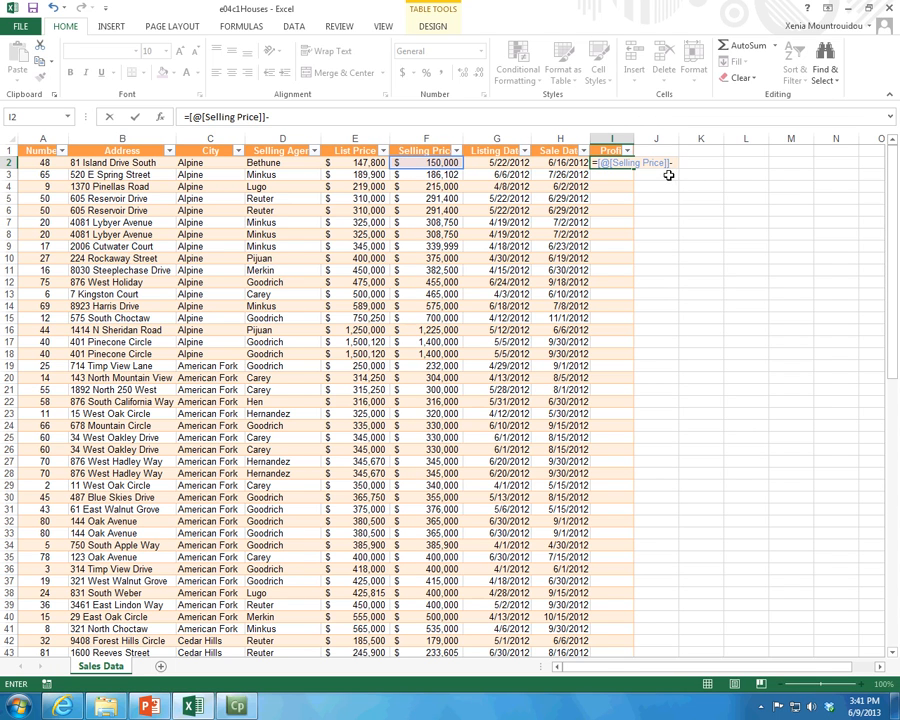
left_click(372, 162)
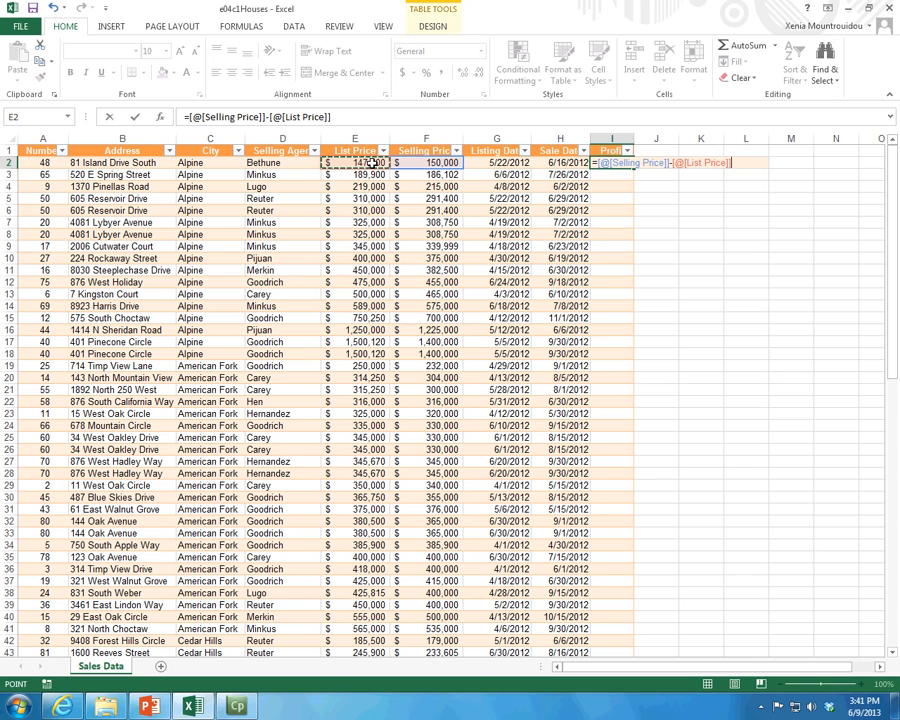
key("Return")
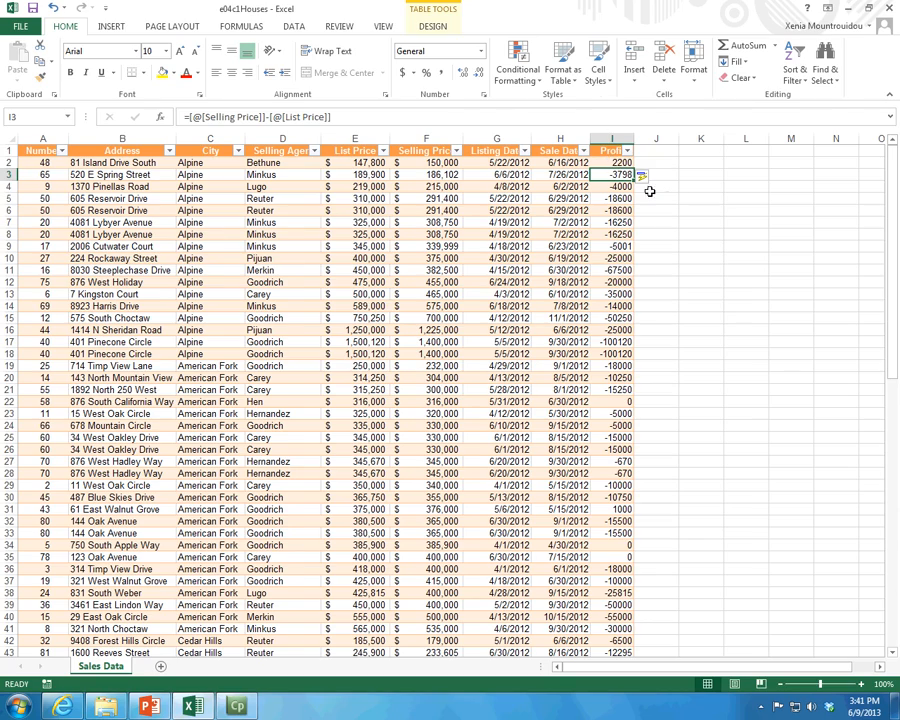
Step: Review the Profit values down to the last record, and add a total row to the table
scroll(668, 197, "down", 2)
scroll(665, 199, "down", 20)
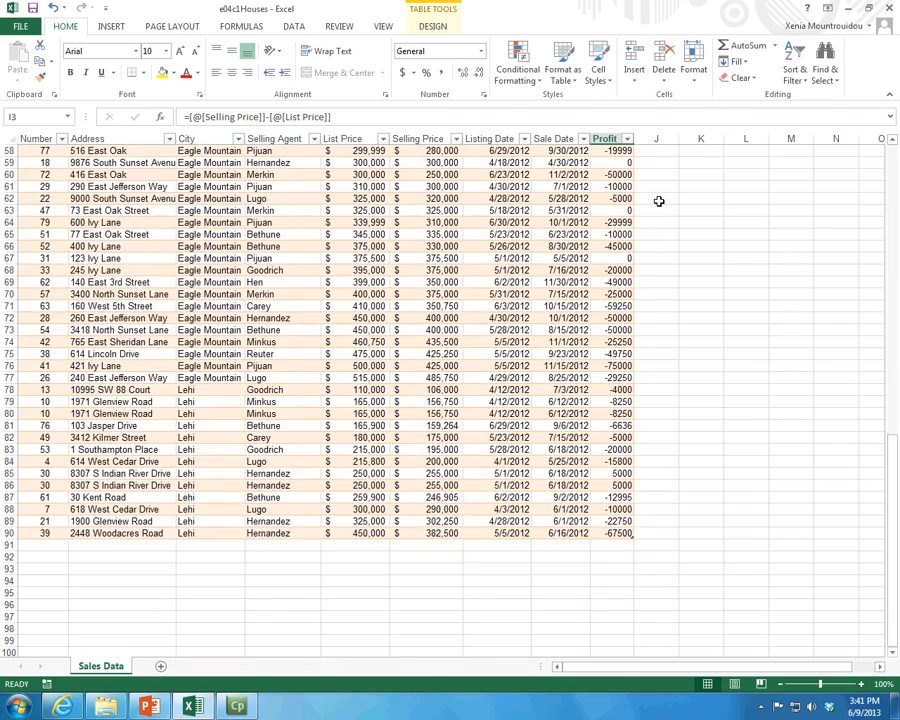
scroll(659, 201, "up", 20)
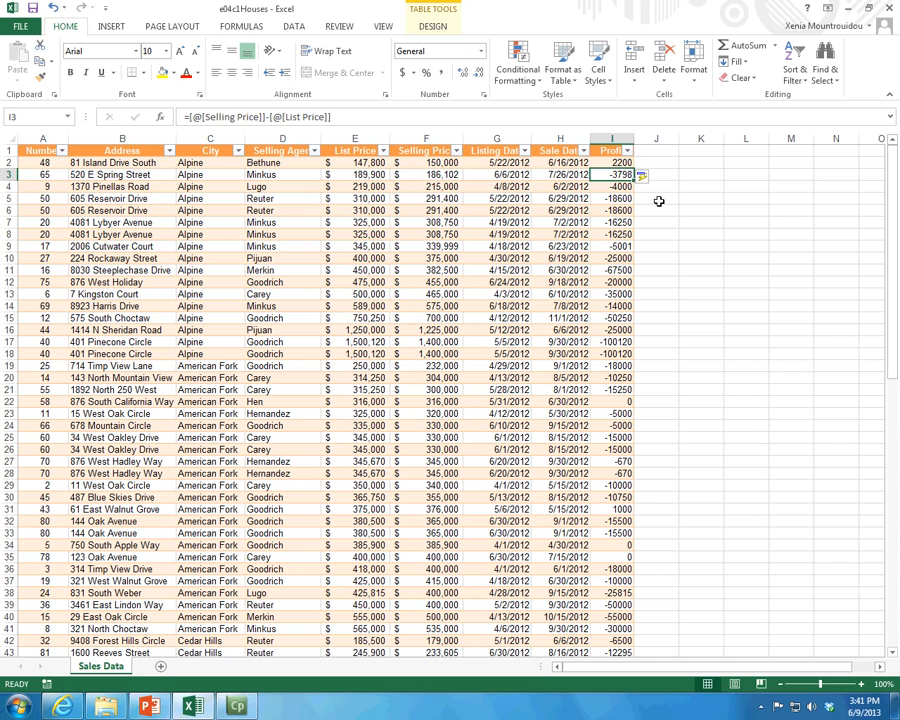
scroll(659, 201, "down", 9)
scroll(659, 201, "up", 9)
left_click(418, 28)
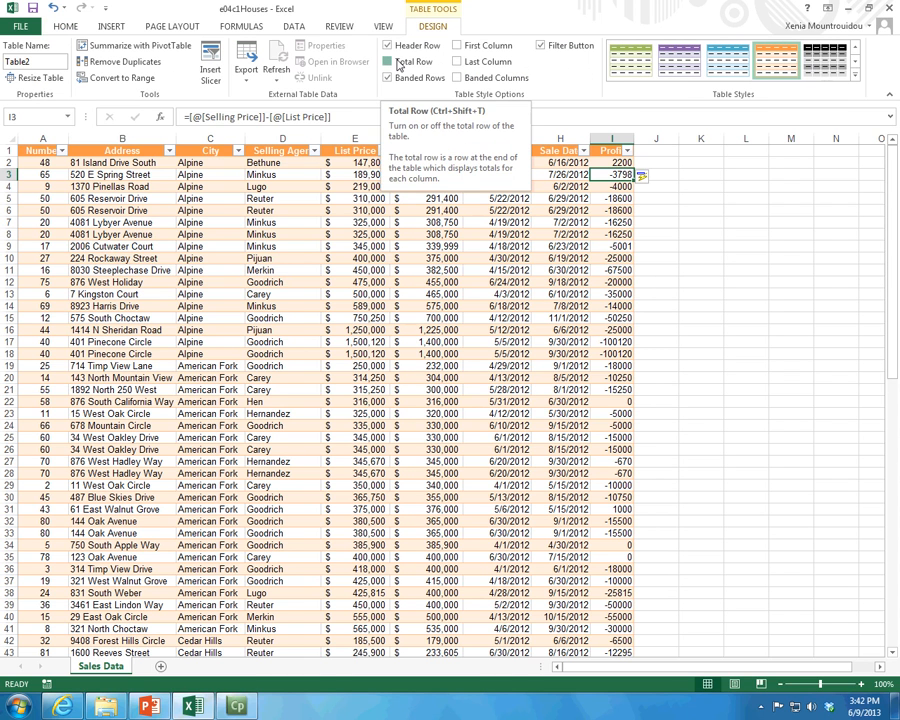
left_click(400, 62)
Step: Look over the summary functions for the List Price total, search the function library for "if", and cancel without inserting one
left_click(97, 403)
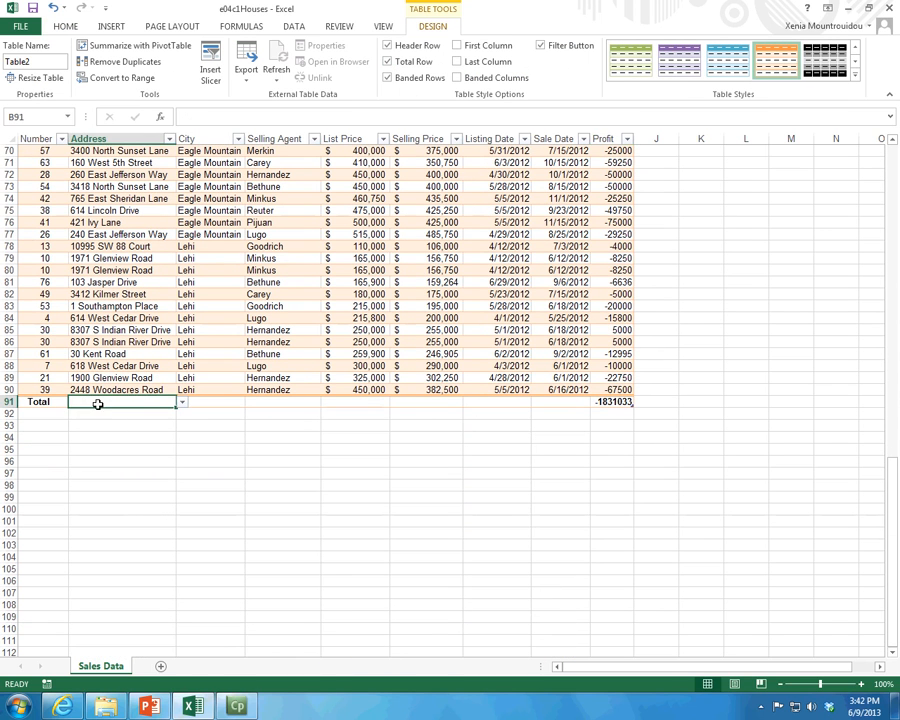
left_click(352, 403)
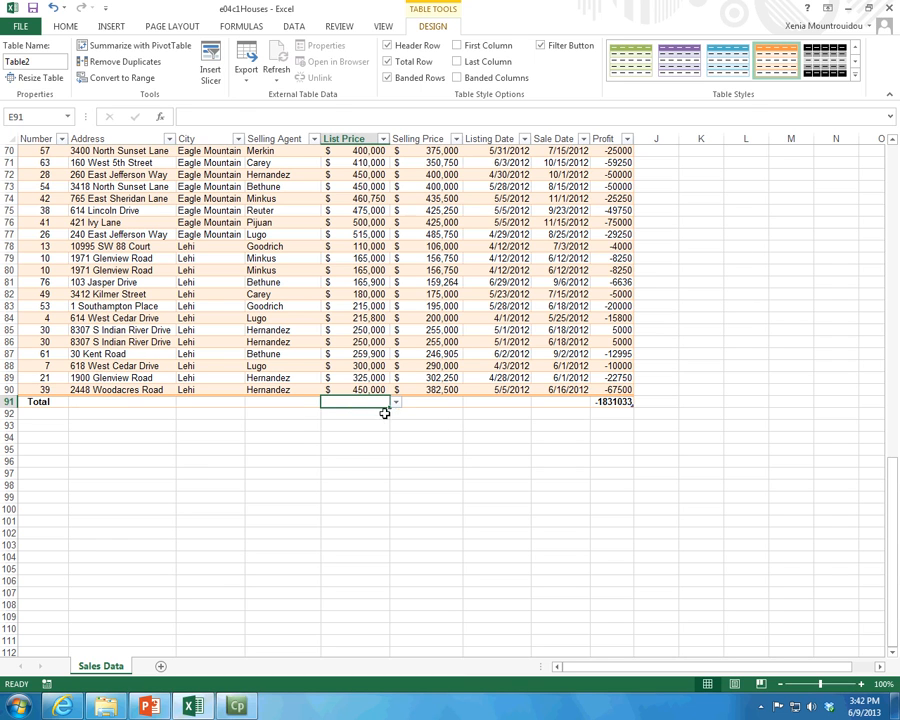
left_click(396, 403)
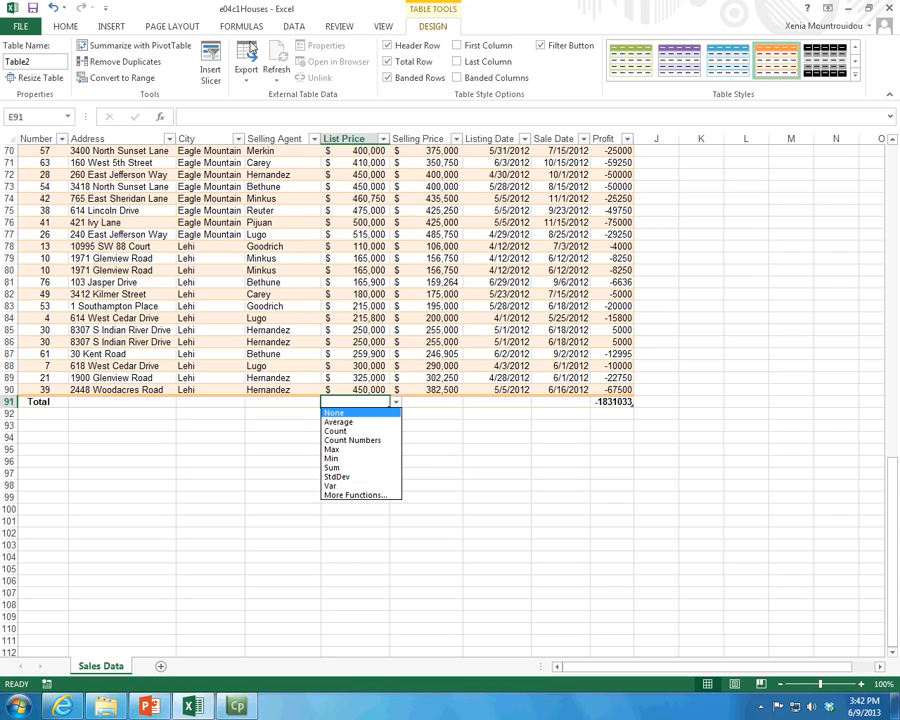
left_click(355, 495)
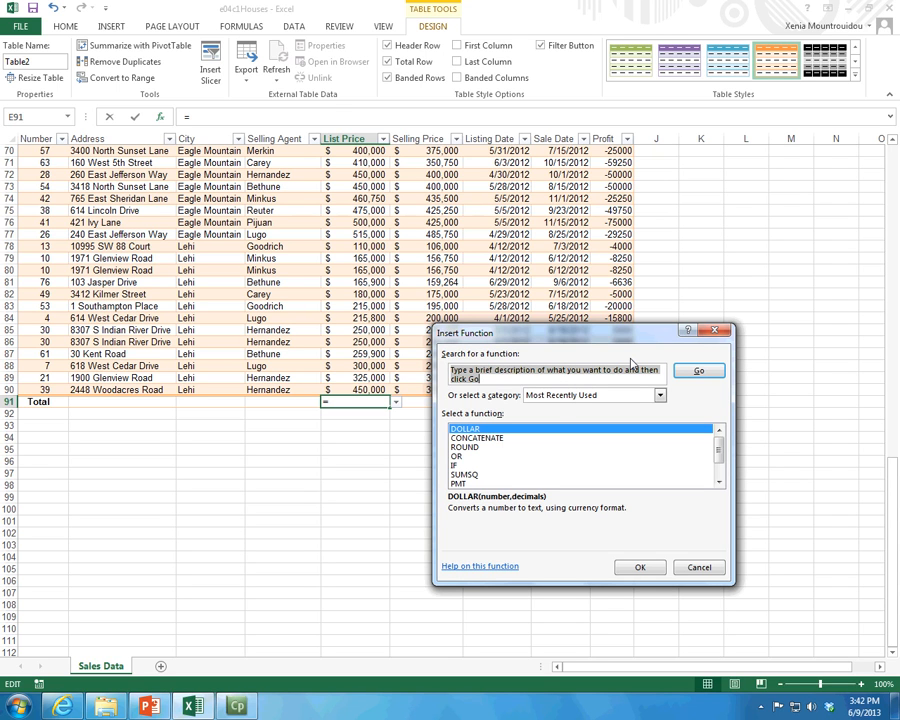
type("if")
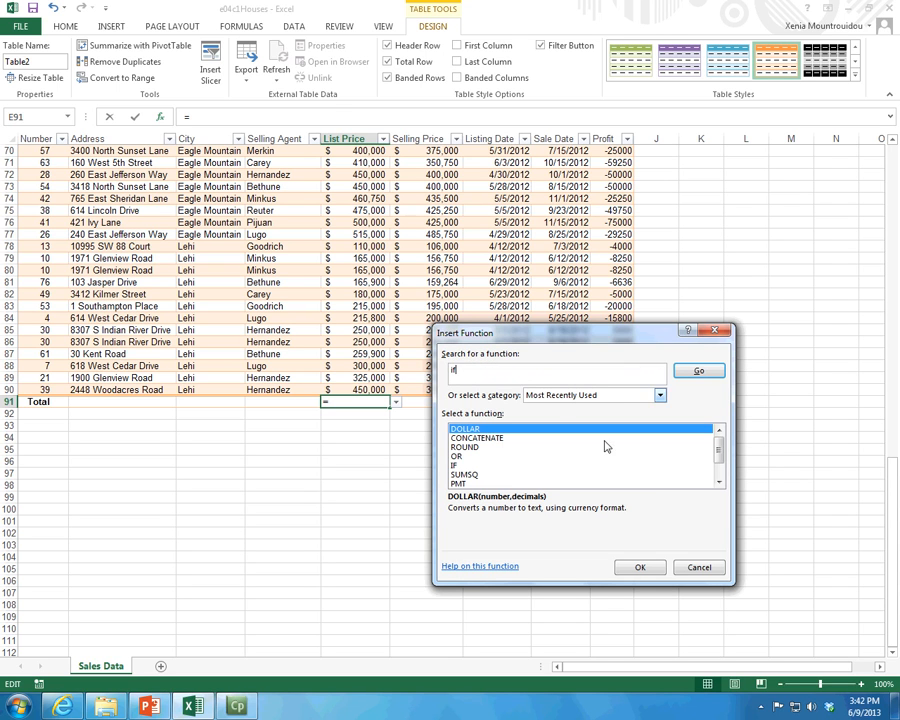
left_click(699, 372)
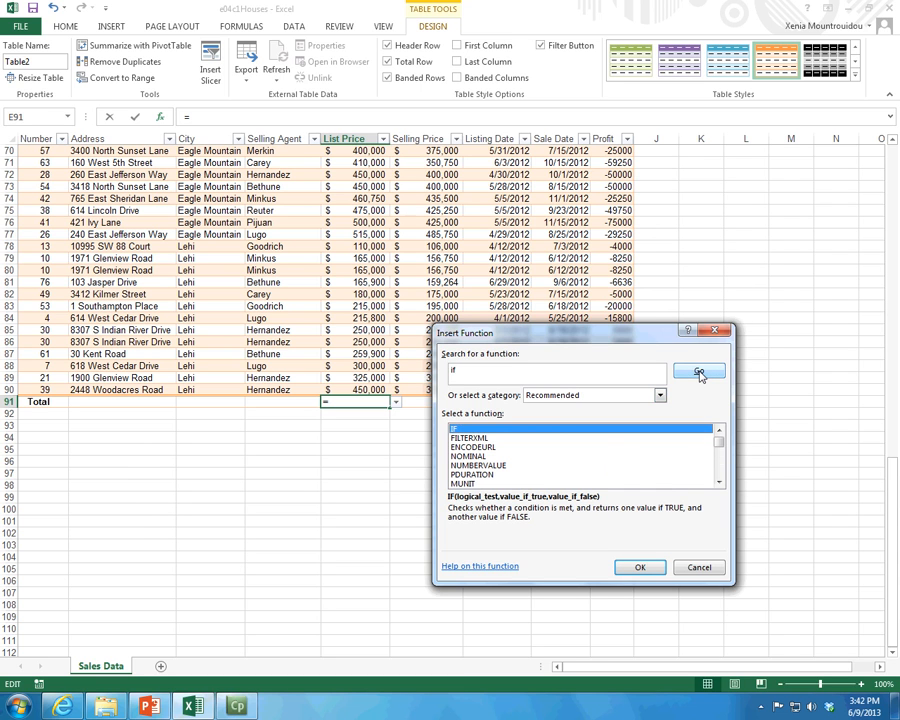
left_click(690, 569)
Step: Set the List Price total to Average, and look over the function choices for the Selling Price total
left_click(396, 401)
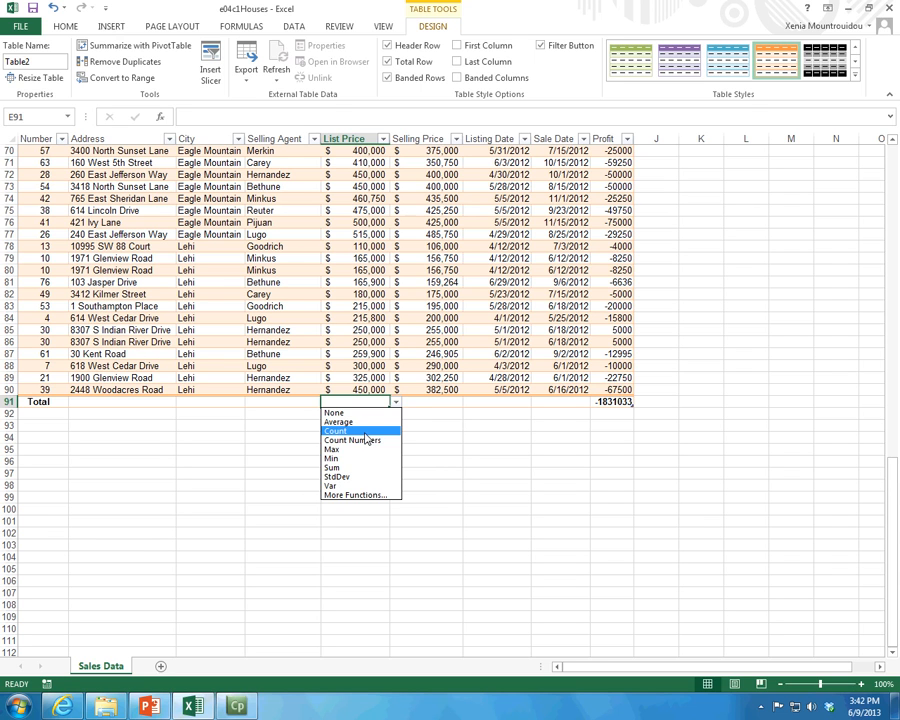
left_click(362, 421)
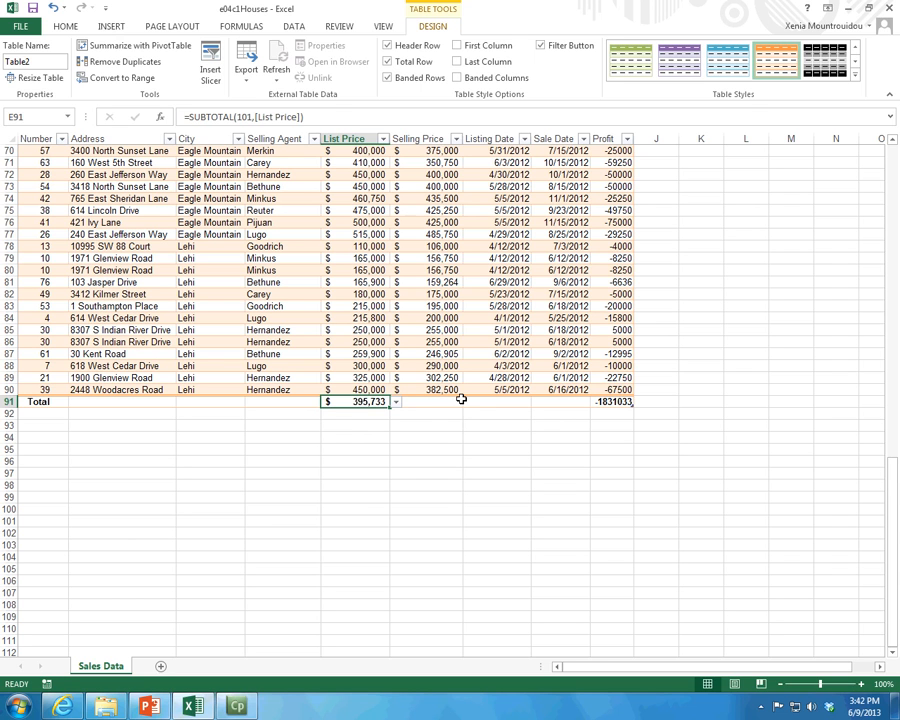
left_click(455, 401)
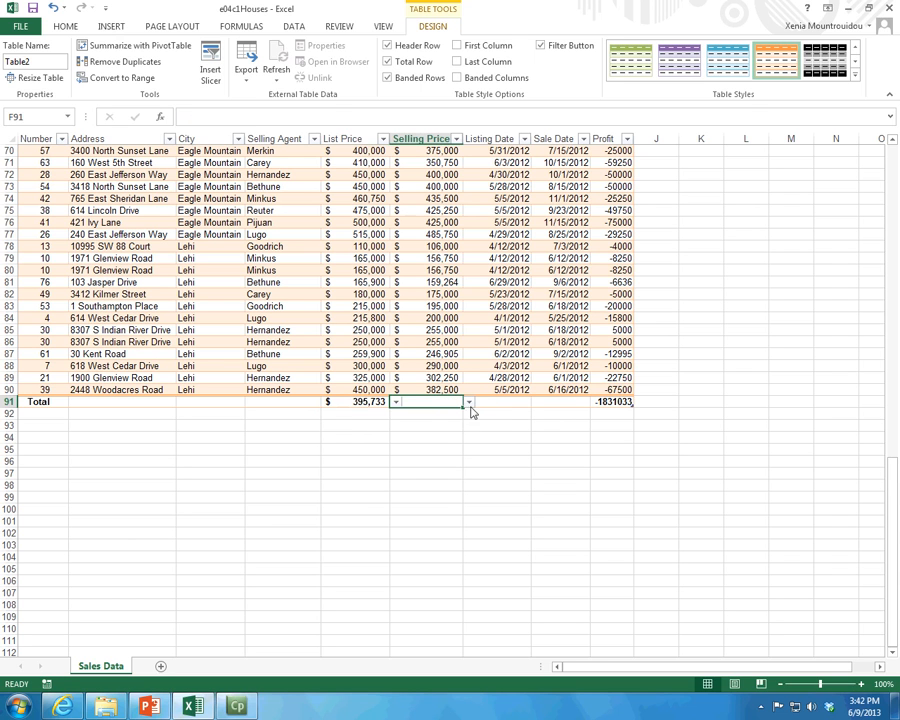
left_click(469, 401)
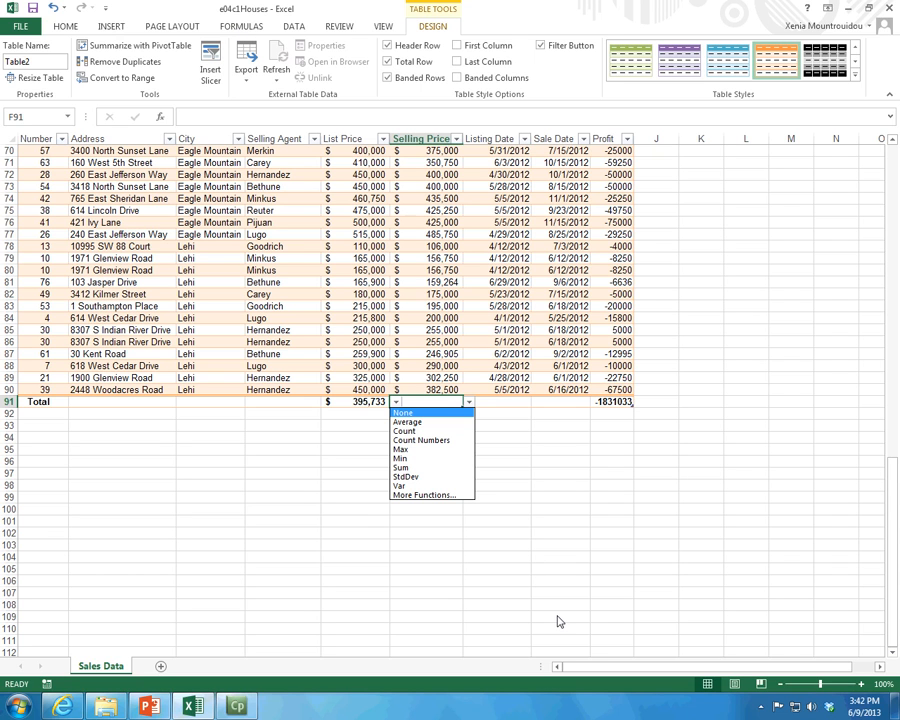
key("Escape")
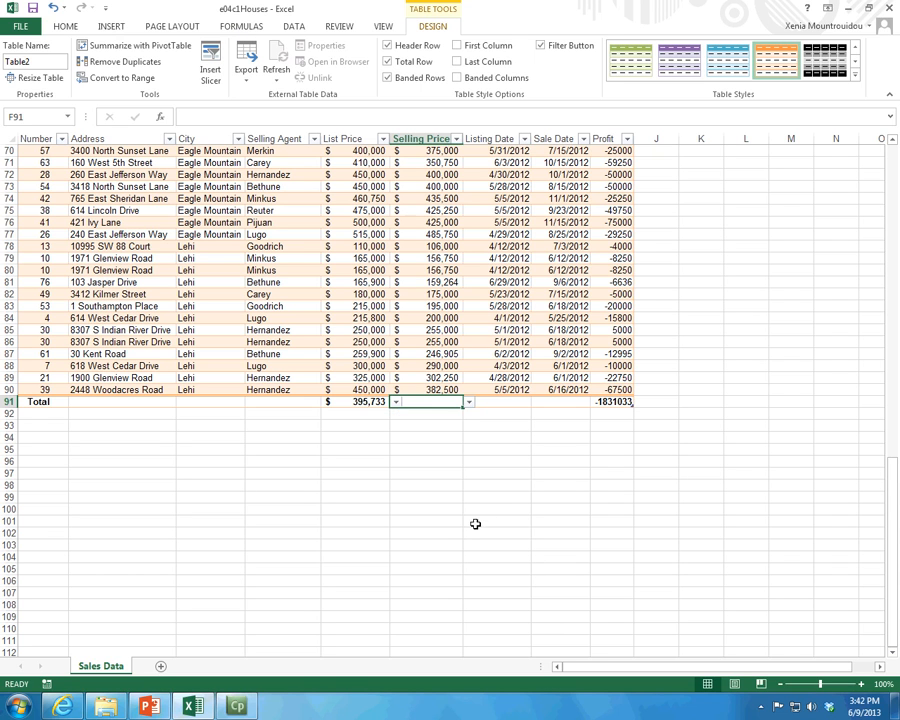
left_click(45, 401)
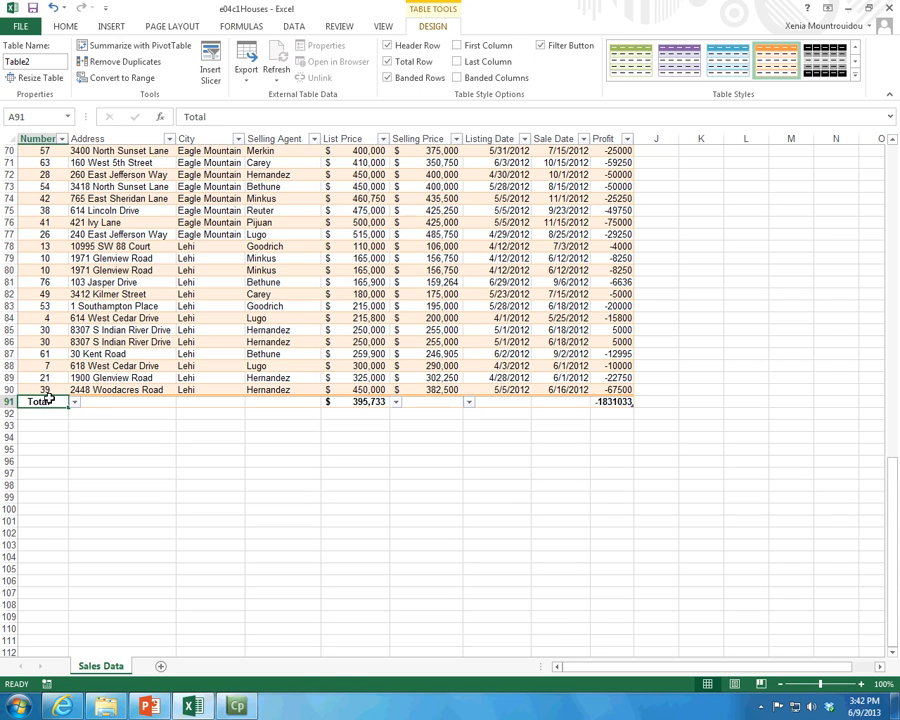
double_click(185, 116)
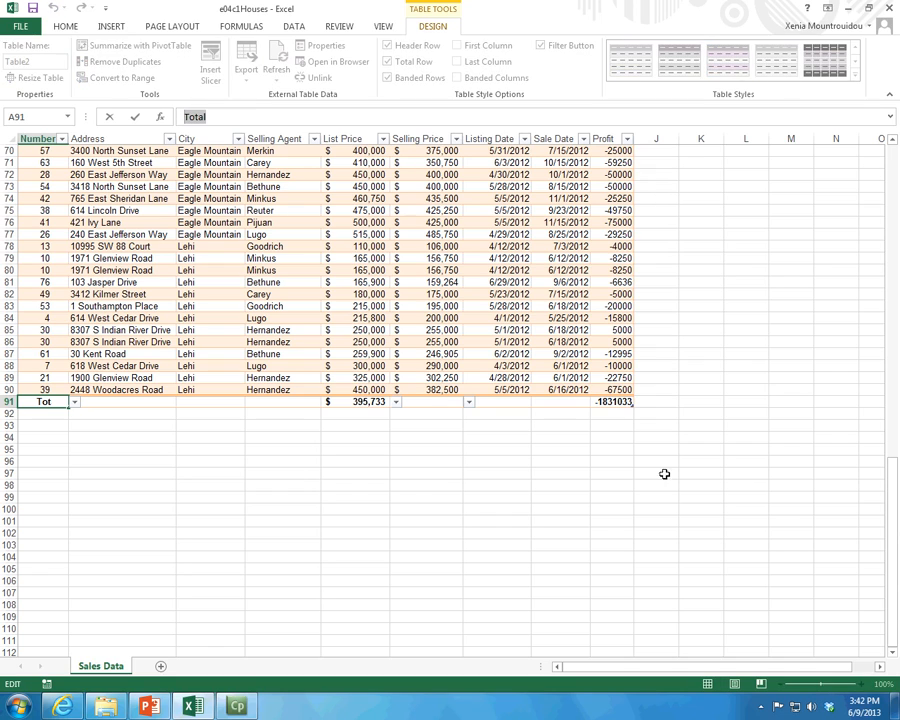
left_click(366, 423)
Step: Look over the table from the header row down to the last record, highlighting row 1 and the total row
scroll(783, 628, "up", 20)
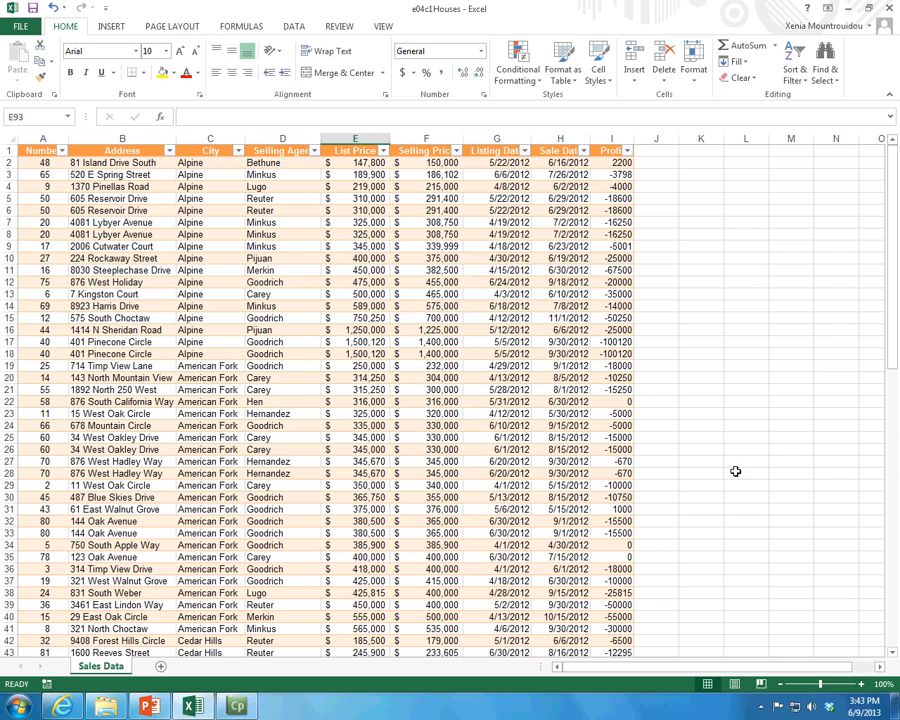
scroll(657, 578, "down", 6)
scroll(383, 270, "up", 6)
left_click(9, 150)
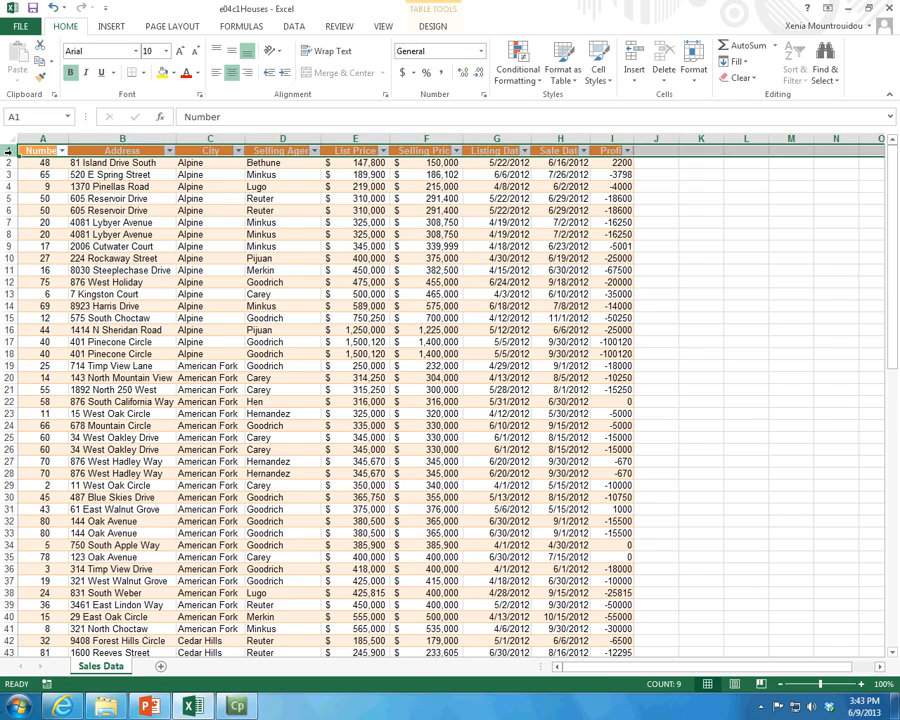
scroll(126, 354, "down", 15)
scroll(126, 354, "down", 10)
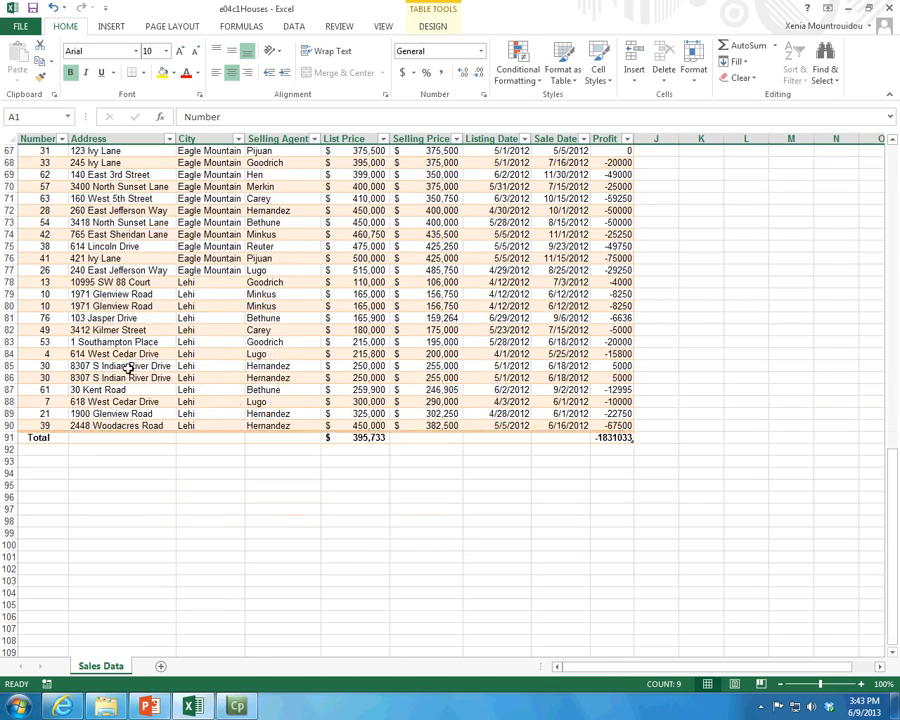
left_click(6, 330)
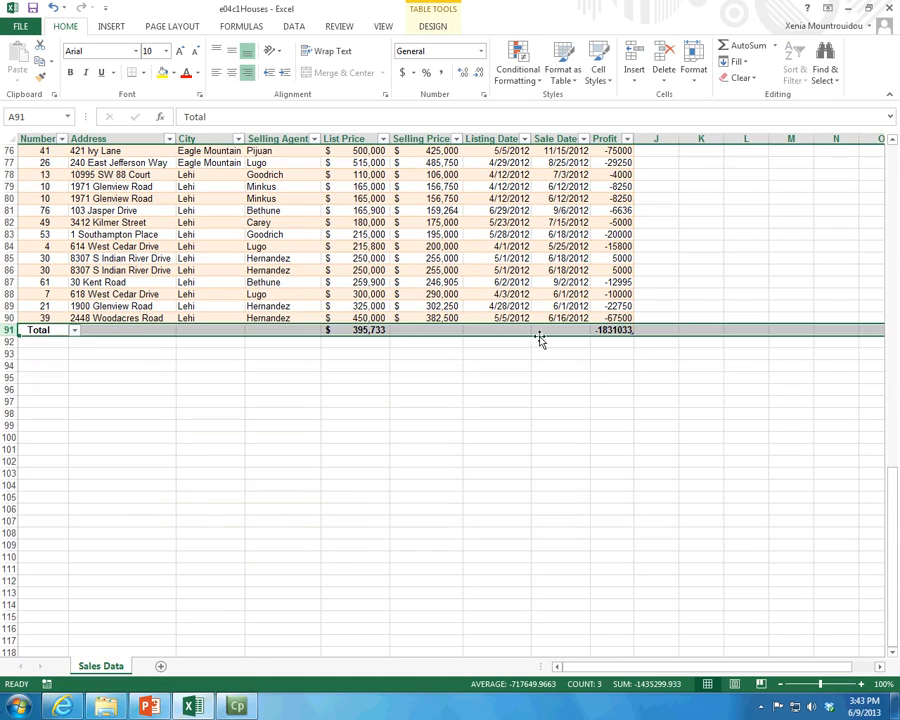
Step: Set the Profit total to None, and look over the table from the total row back up to the first records
left_click(627, 331)
left_click(640, 330)
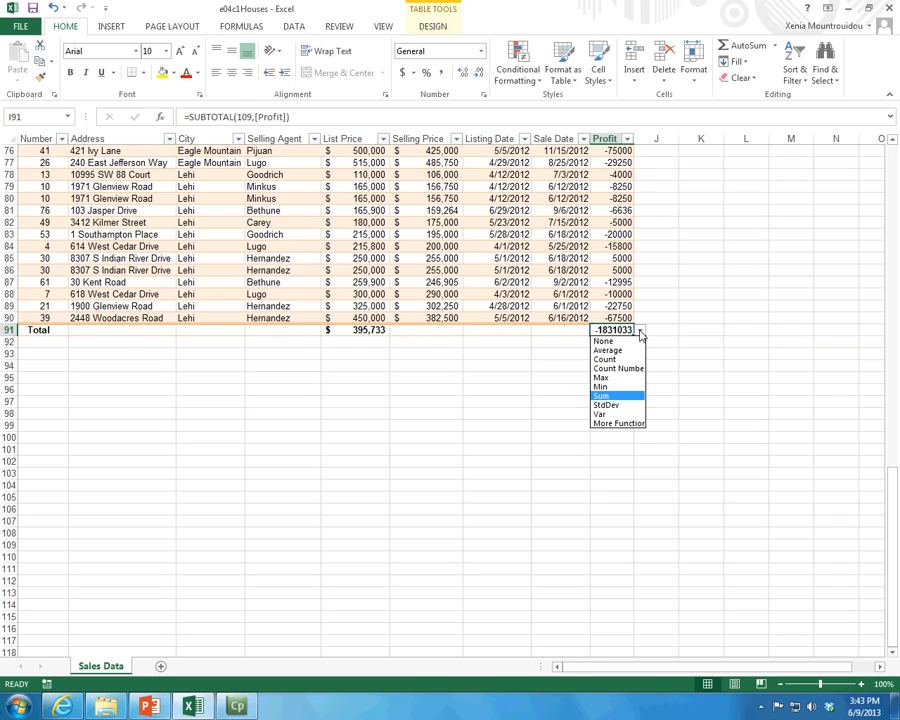
left_click(643, 343)
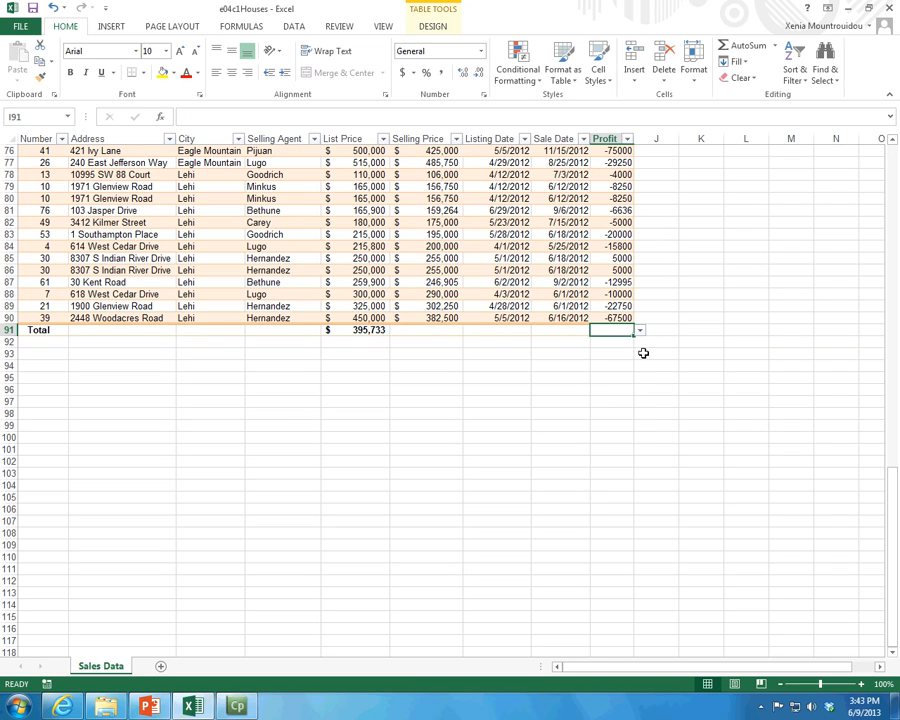
left_click(421, 28)
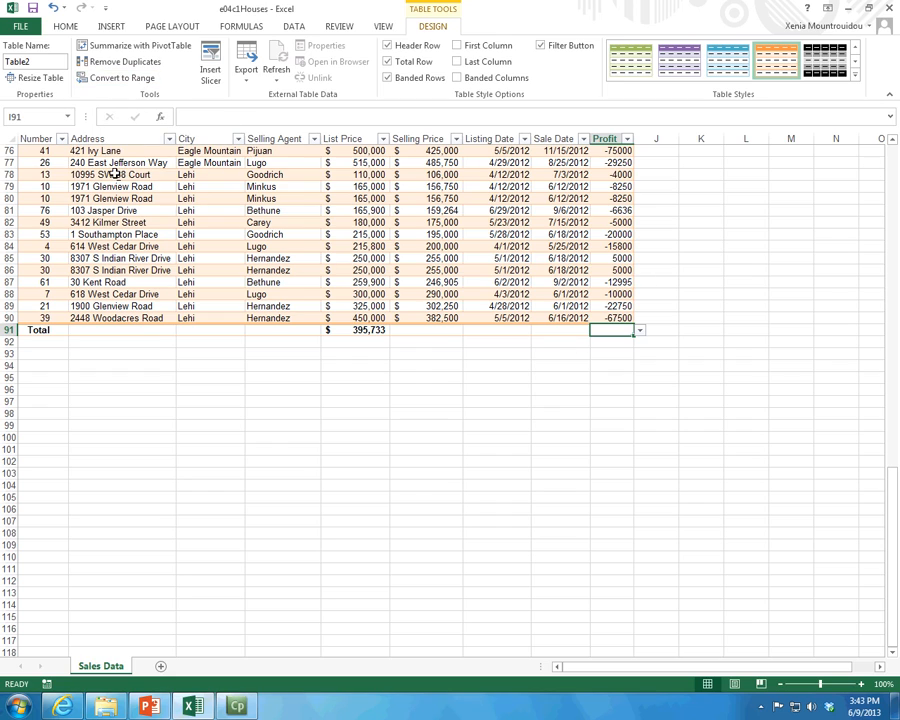
scroll(115, 174, "up", 4)
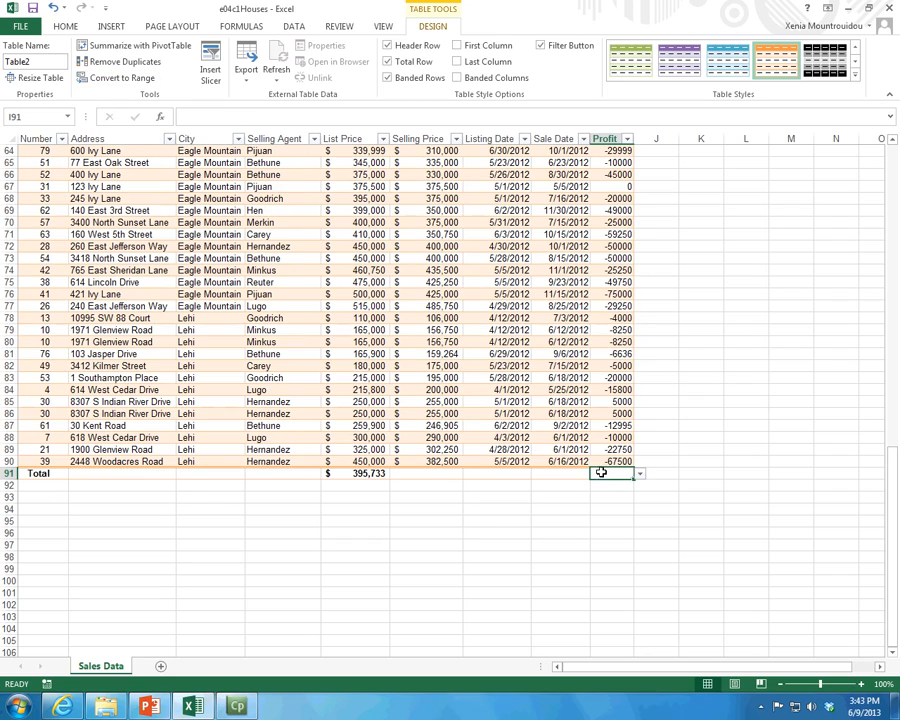
scroll(590, 470, "up", 20)
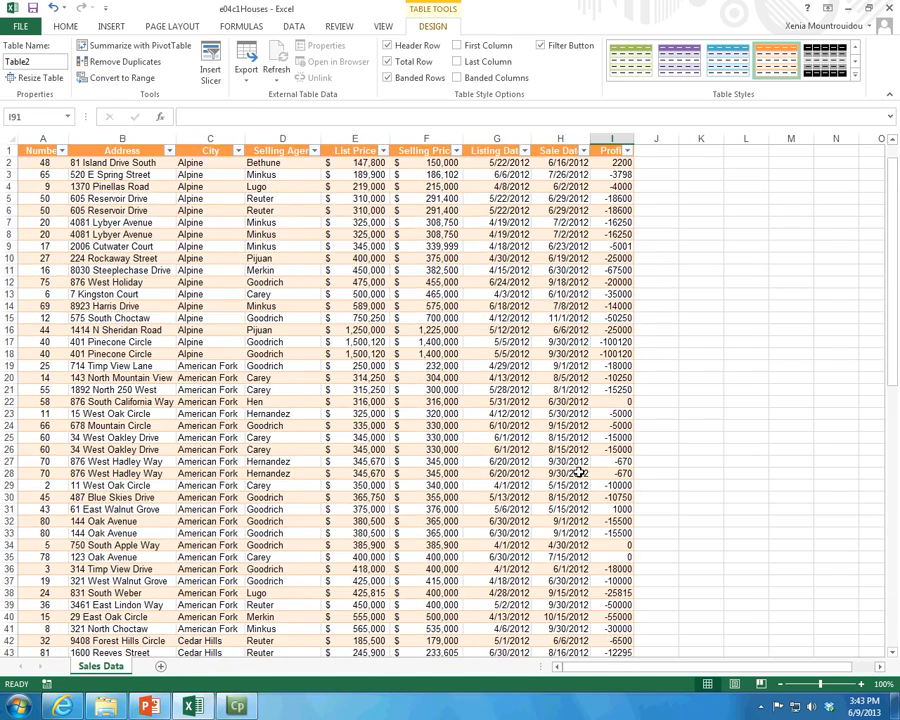